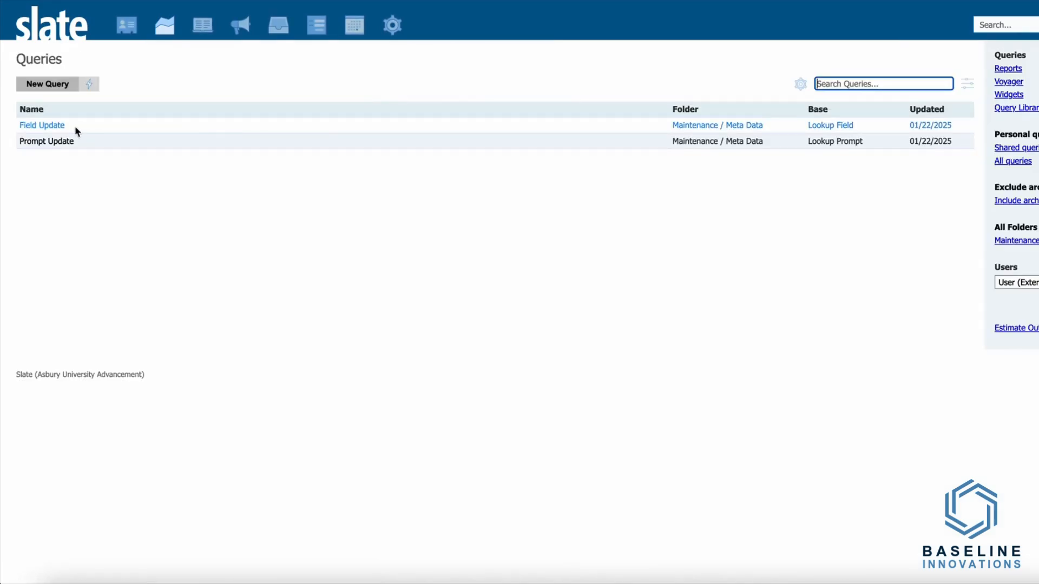
Show all queries, filter to the Maintenance / Meta Data folder and open the Prompt Update query.
left_click(1027, 162)
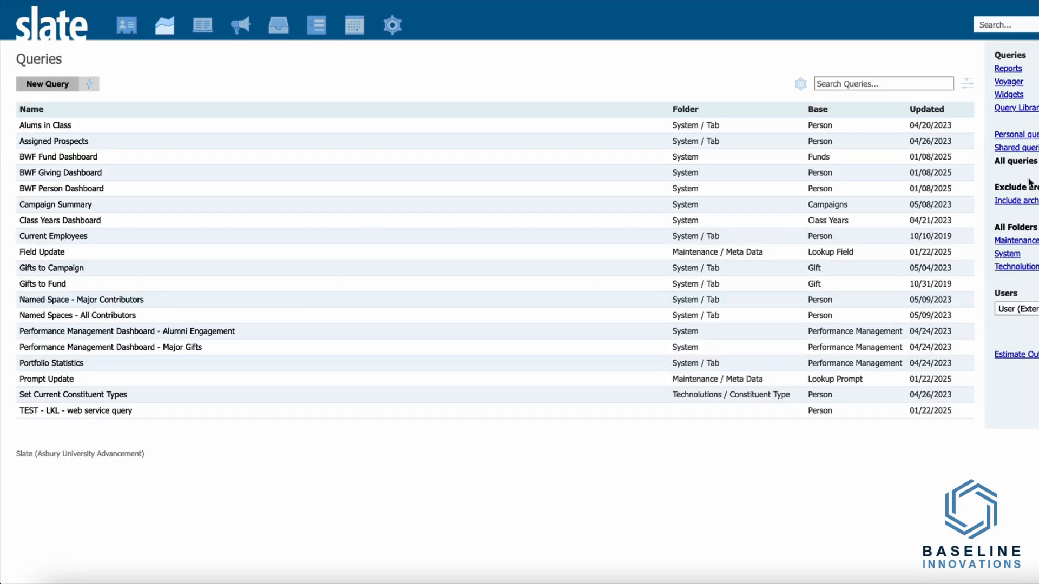
left_click(1015, 241)
left_click(1017, 253)
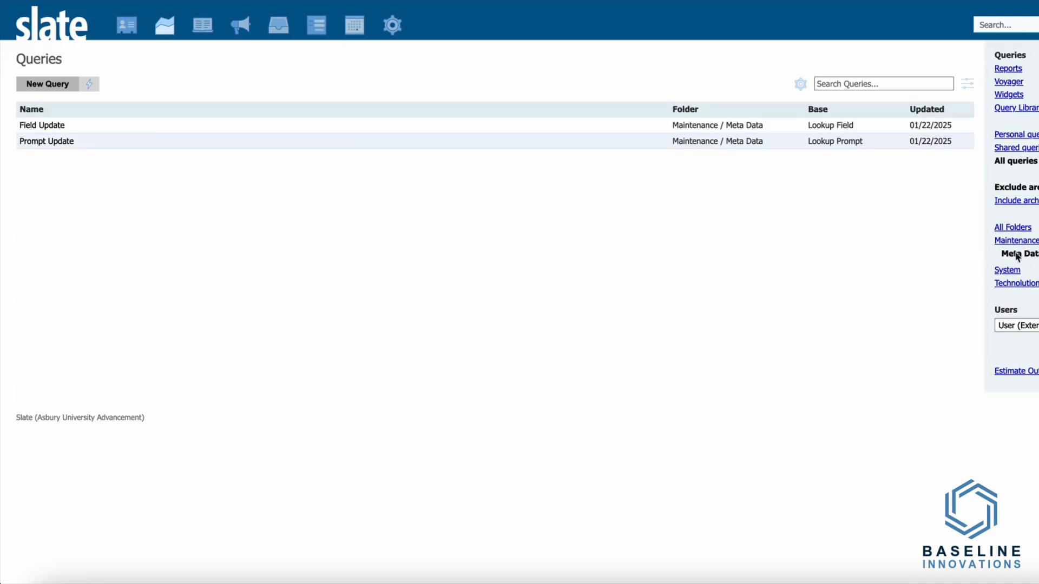
left_click(145, 141)
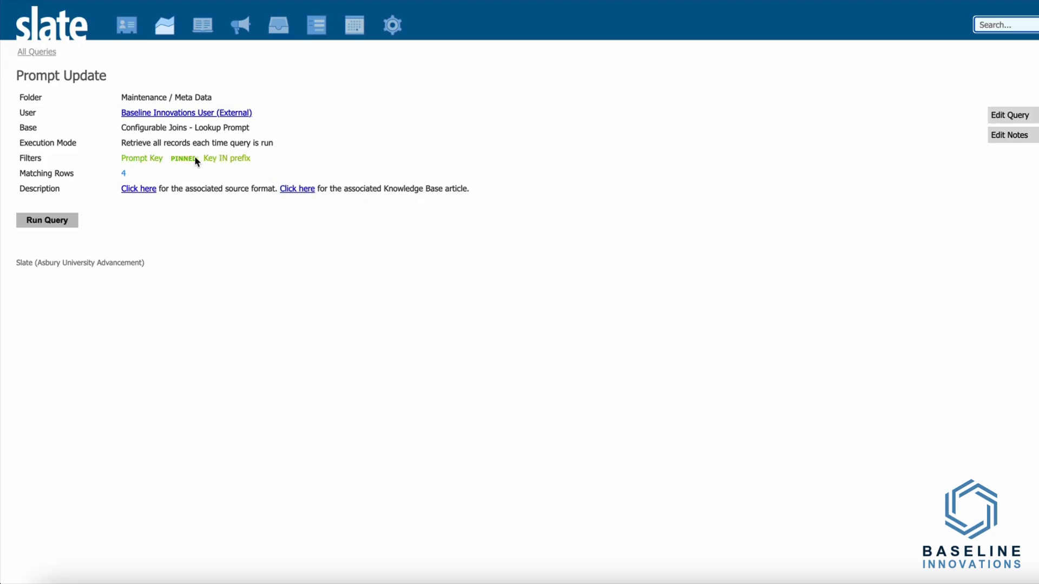
Examine the prompt keys available in the query's Prompt Key filter, and leave the filter unchanged.
left_click(226, 162)
scroll(532, 239, "up", 10)
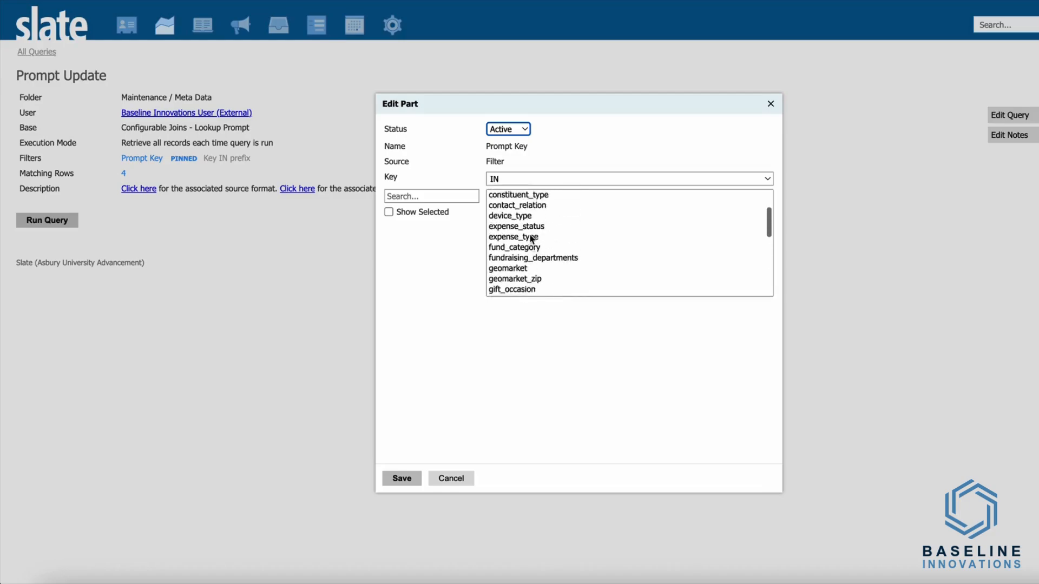
scroll(532, 239, "down", 10)
scroll(532, 238, "up", 8)
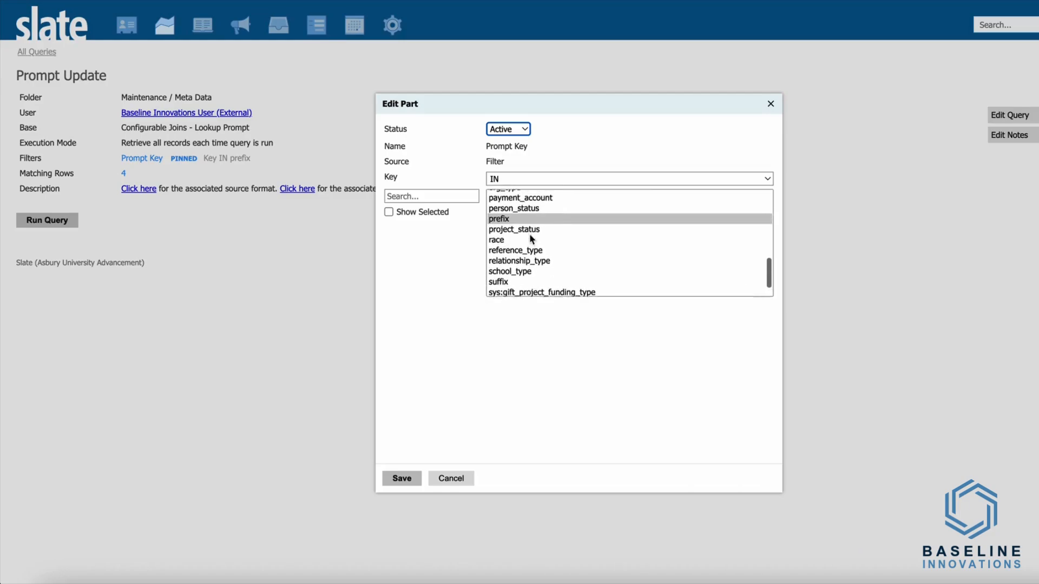
scroll(532, 239, "up", 3)
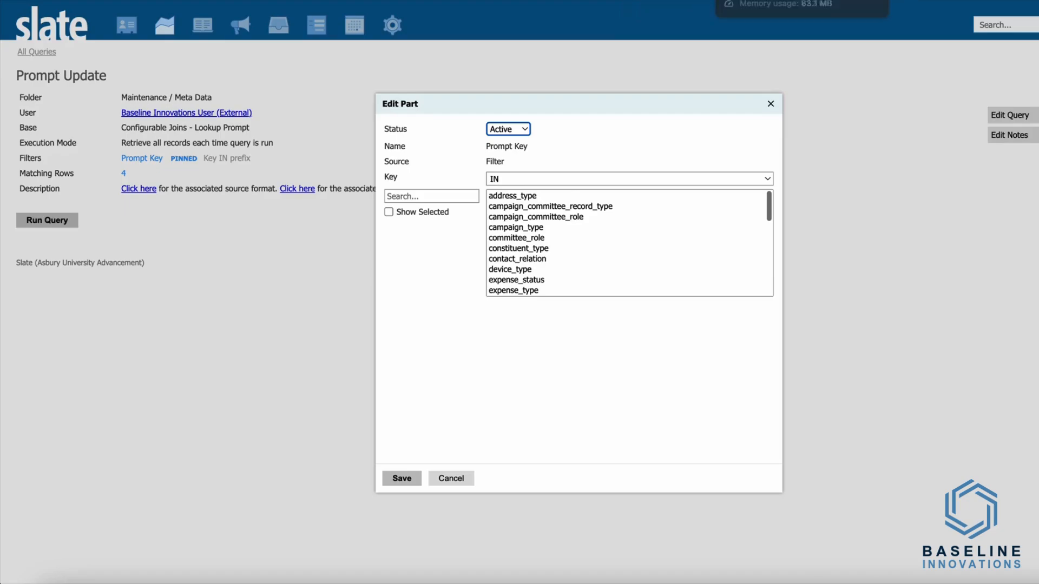
left_click(237, 178)
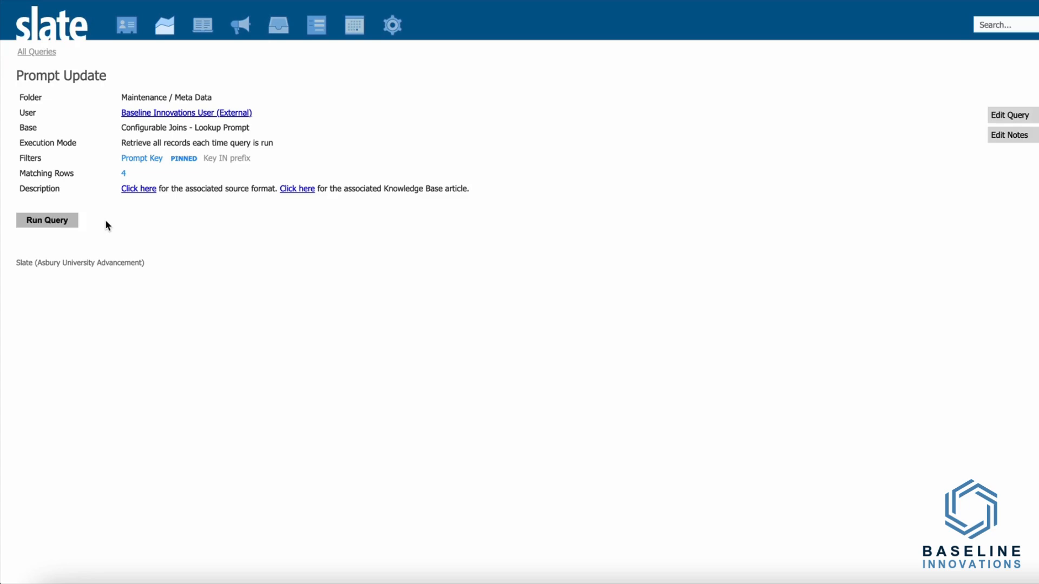
Run the Prompt Update query and export its rows as an Excel Spreadsheet.
left_click(76, 220)
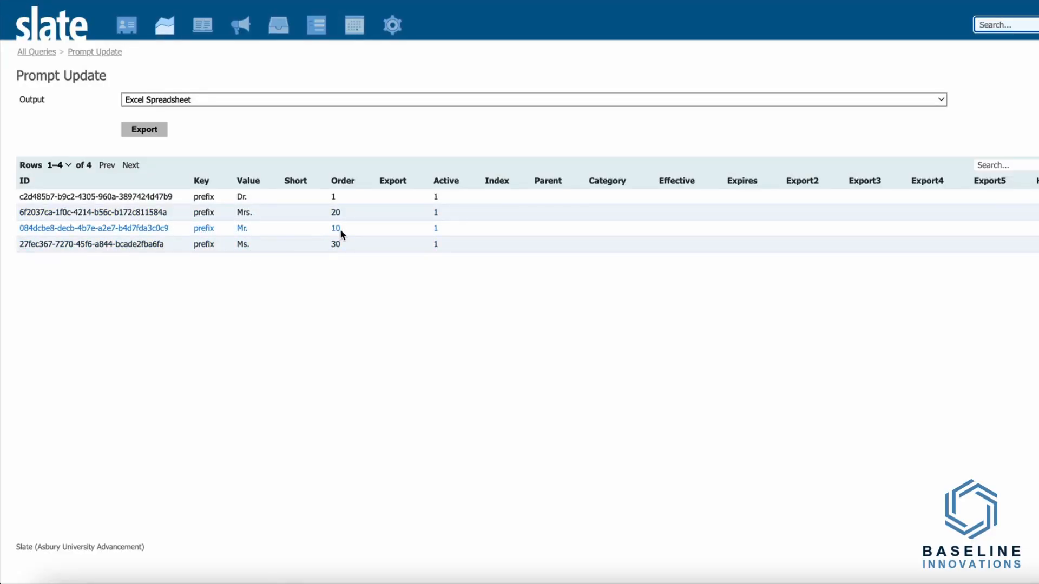
scroll(439, 212, "left", 5)
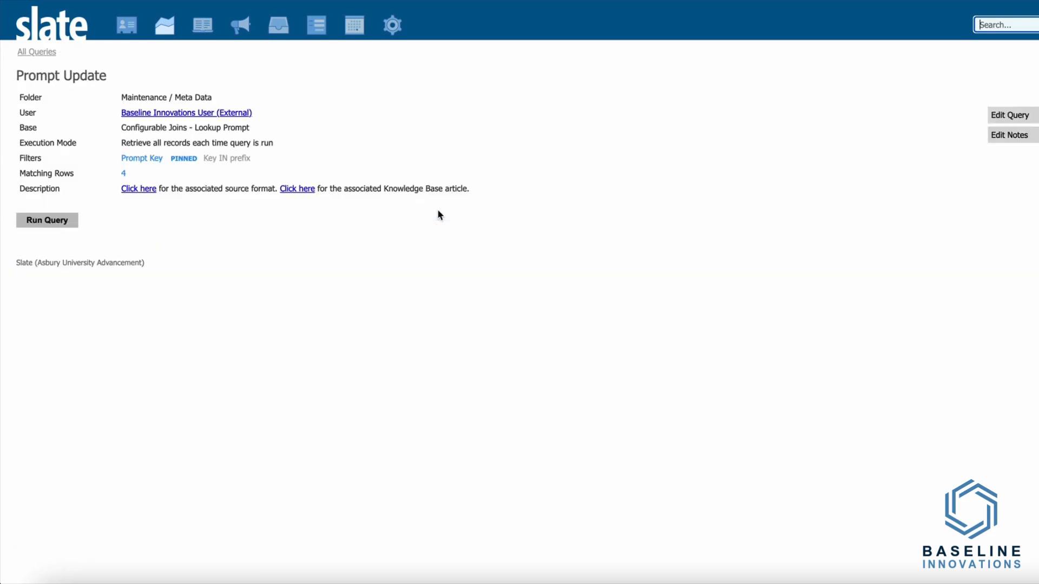
left_click(67, 218)
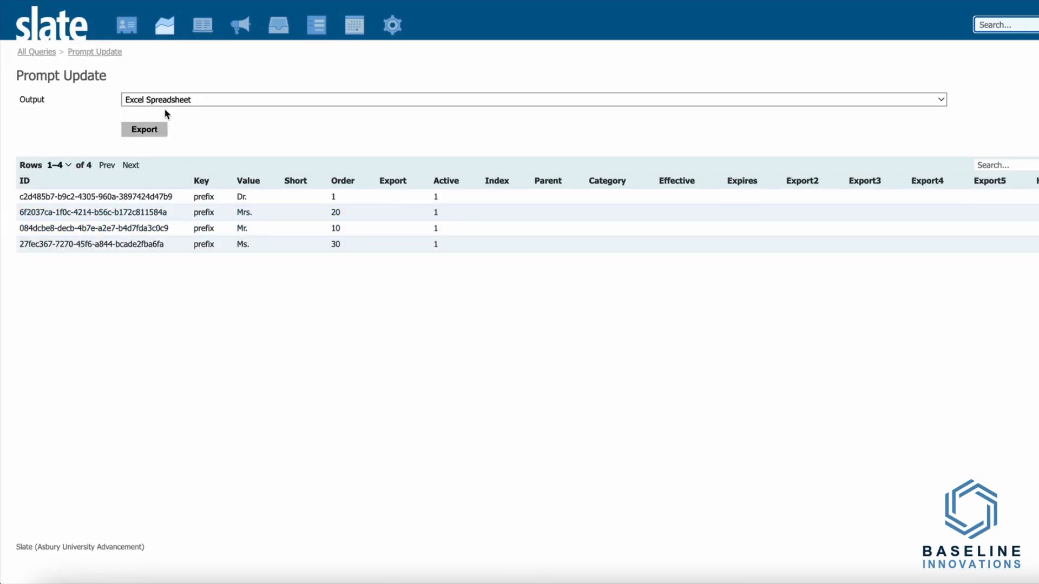
left_click(173, 102)
left_click(165, 100)
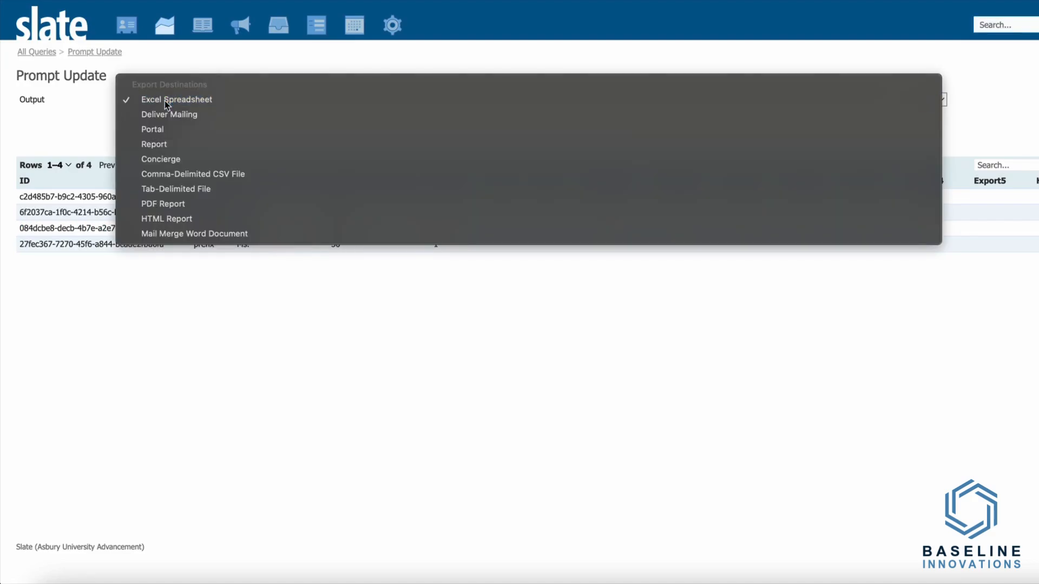
left_click(145, 130)
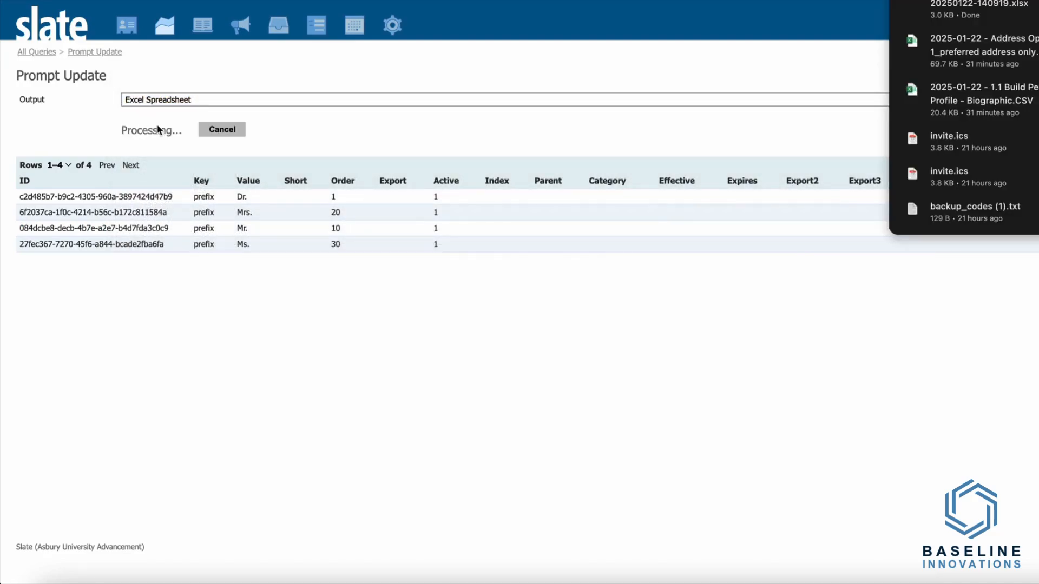
Return to the Prompt Update query, open its associated source format and go to that format's file upload page.
left_click(111, 52)
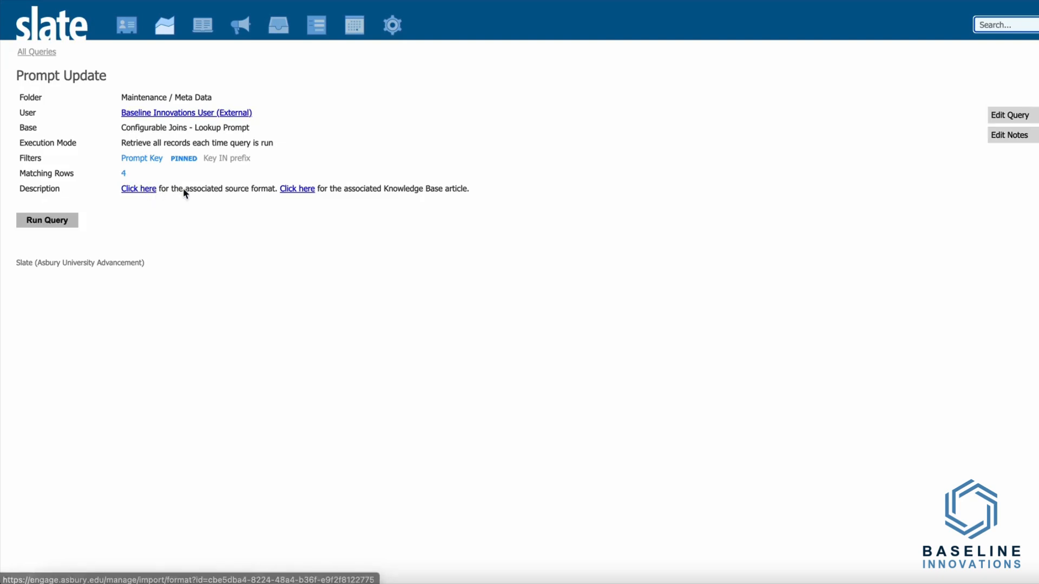
left_click(134, 189)
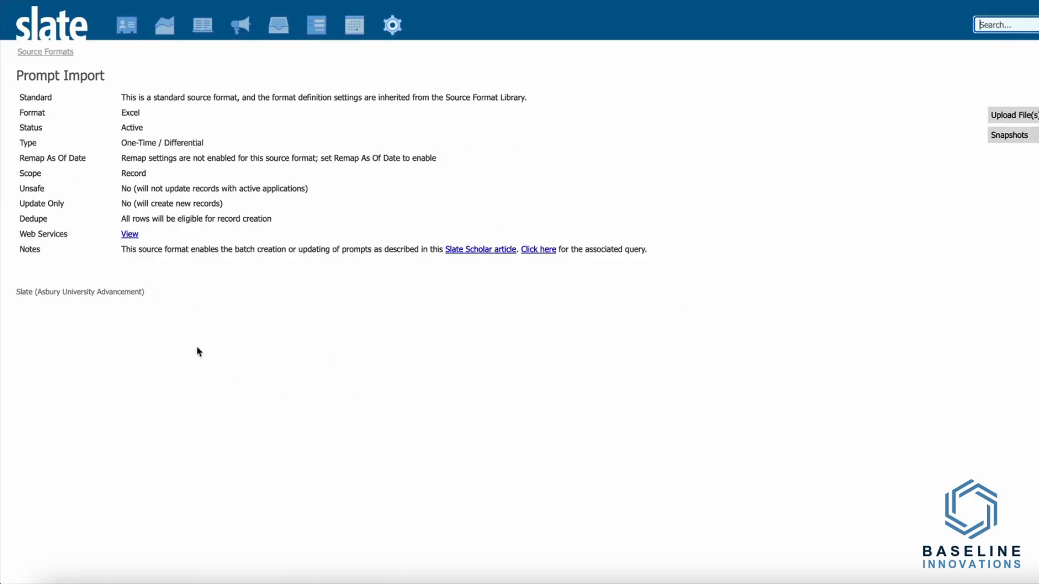
left_click(1017, 117)
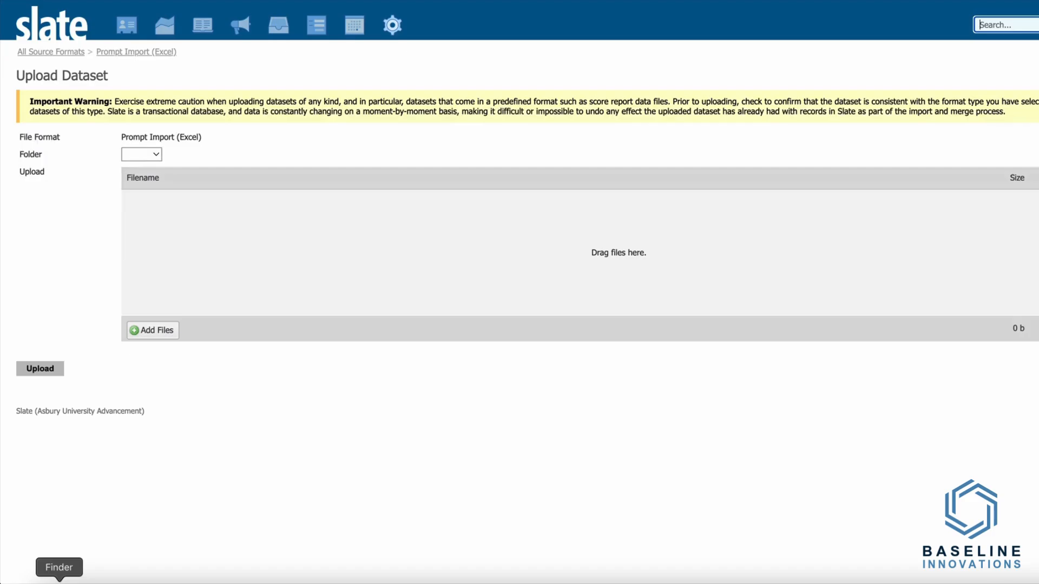
Open the exported prompt spreadsheet in Excel and check the Order values of the Mrs. and Ms. rows.
left_click(59, 581)
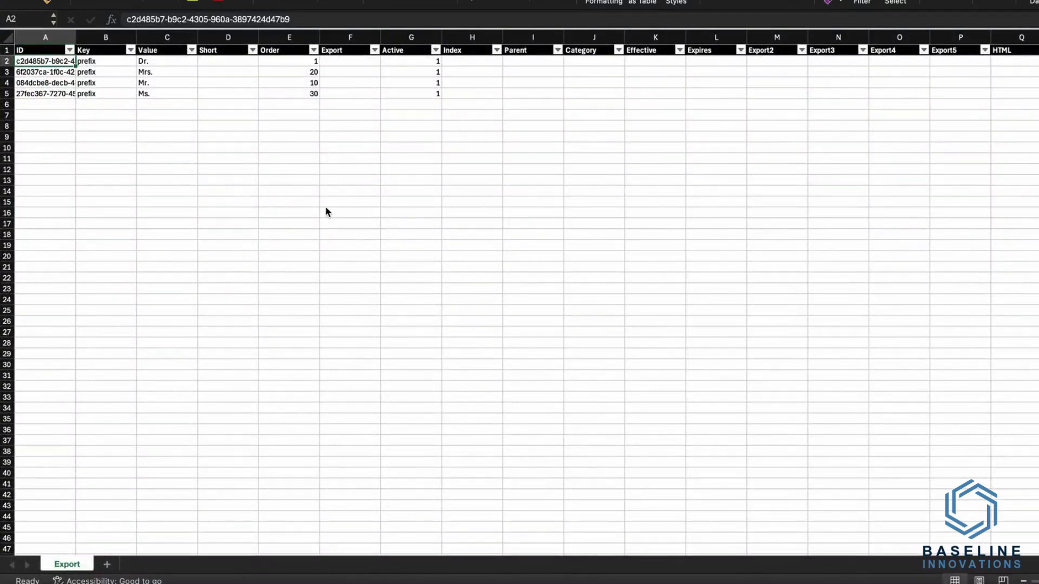
left_click(301, 74)
left_click(298, 94)
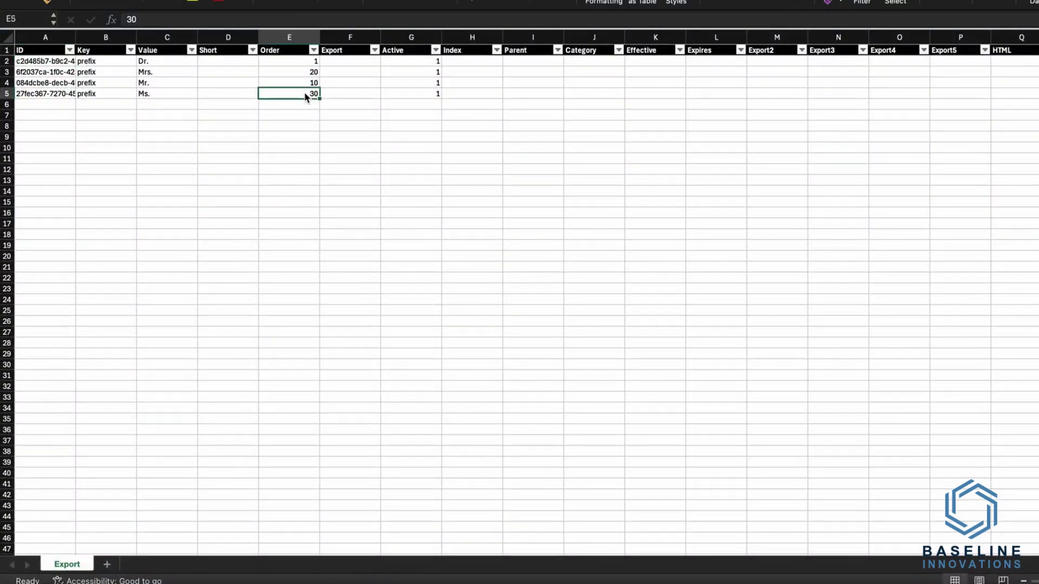
Remove the trailing period from the Ms., Mr., Mrs. and Dr. entries in the Value column.
left_click(154, 94)
double_click(161, 93)
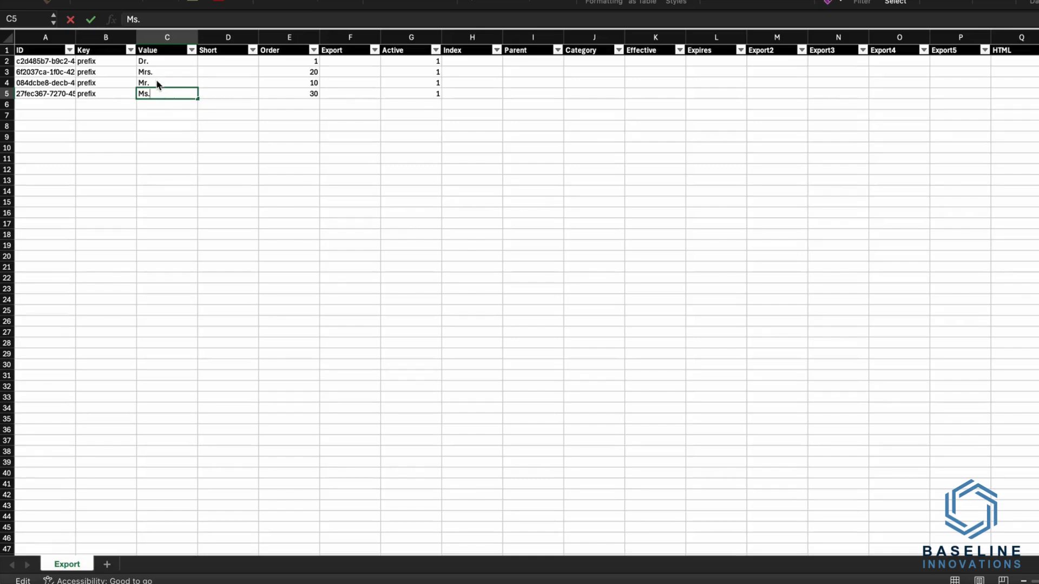
key("BackSpace")
double_click(160, 82)
key("BackSpace")
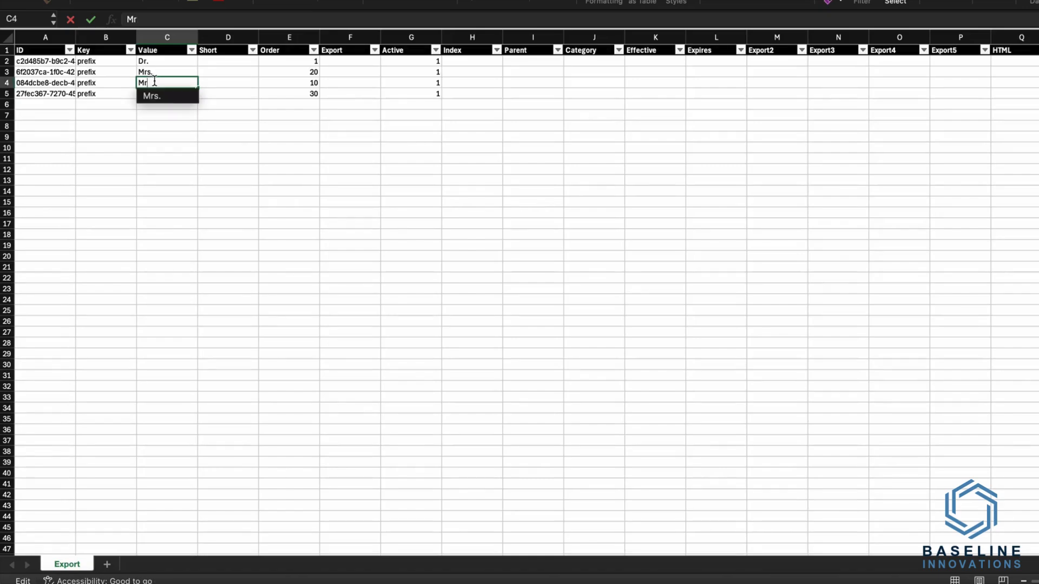
double_click(160, 73)
key("BackSpace")
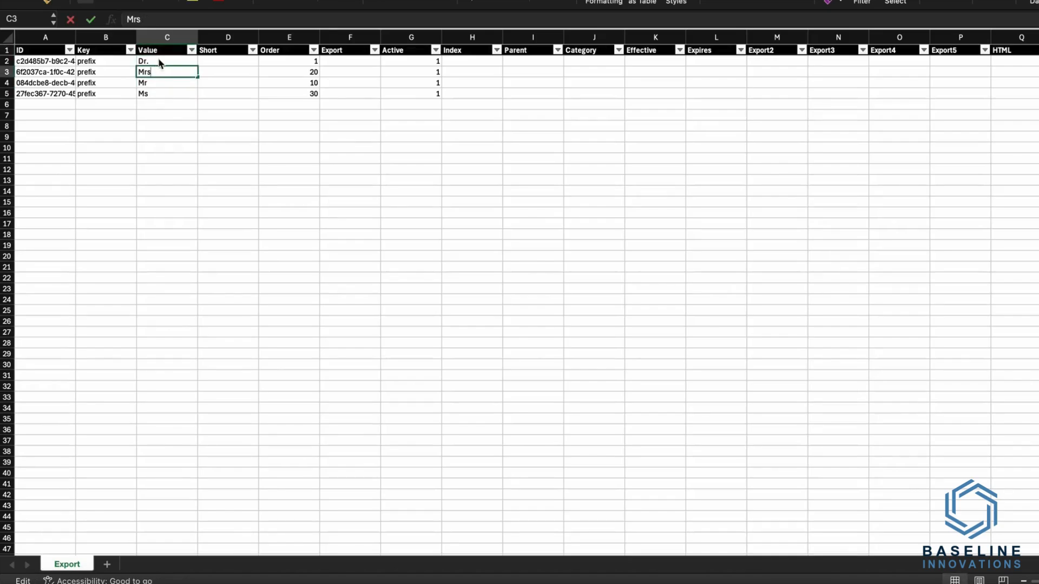
double_click(157, 62)
key("BackSpace")
left_click(132, 72)
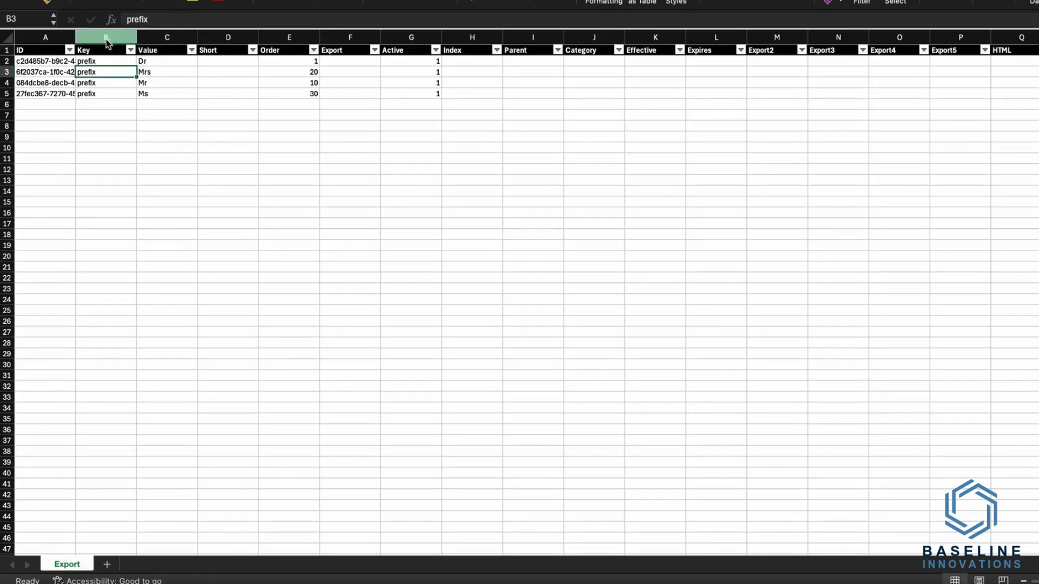
Widen the ID column to fit its contents and review the ID of each prefix row.
double_click(76, 33)
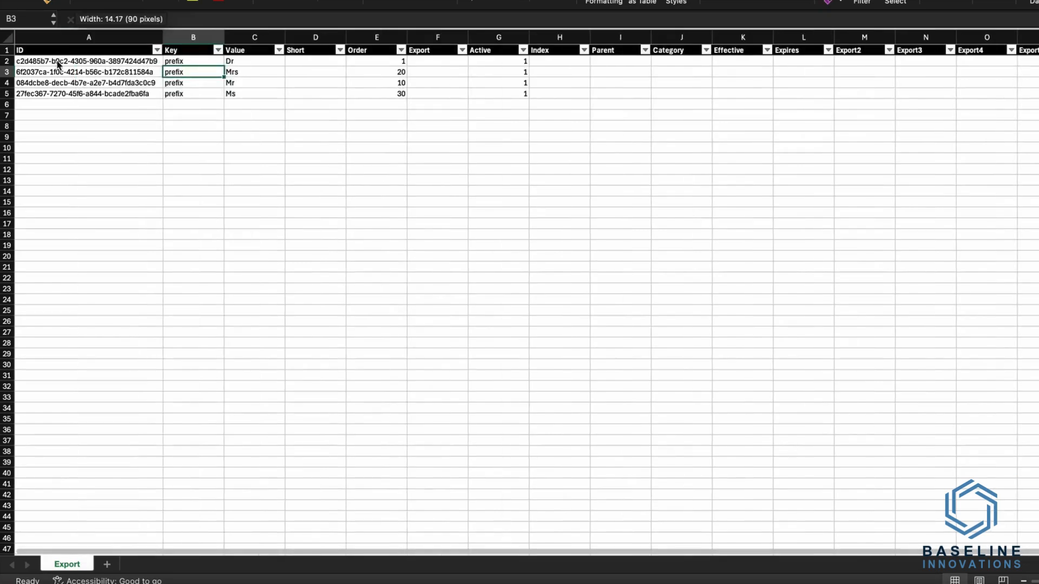
left_click(65, 96)
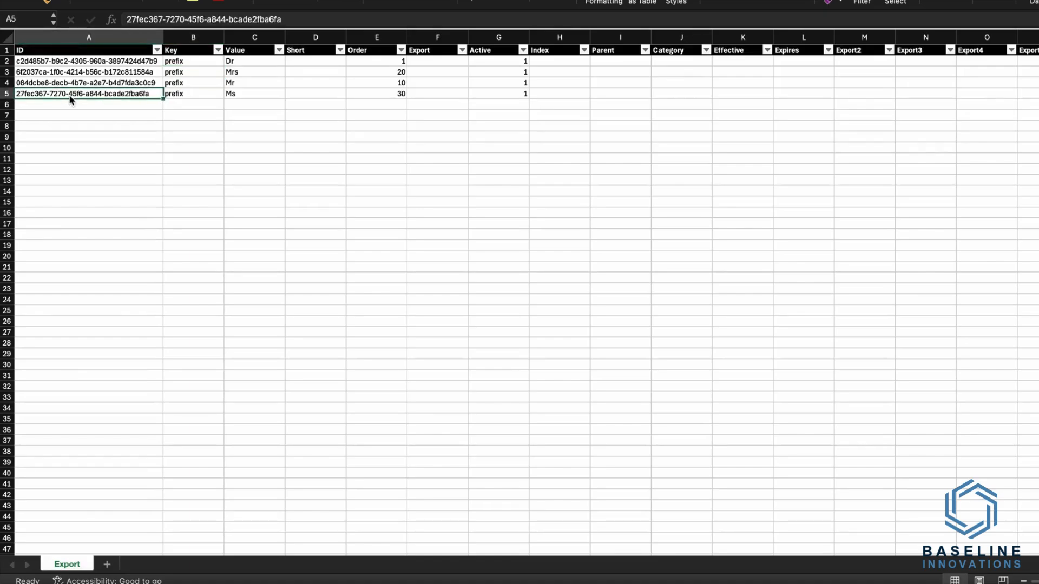
key("Up")
key("Up")
key("Up")
key("Down")
key("Down")
key("Down")
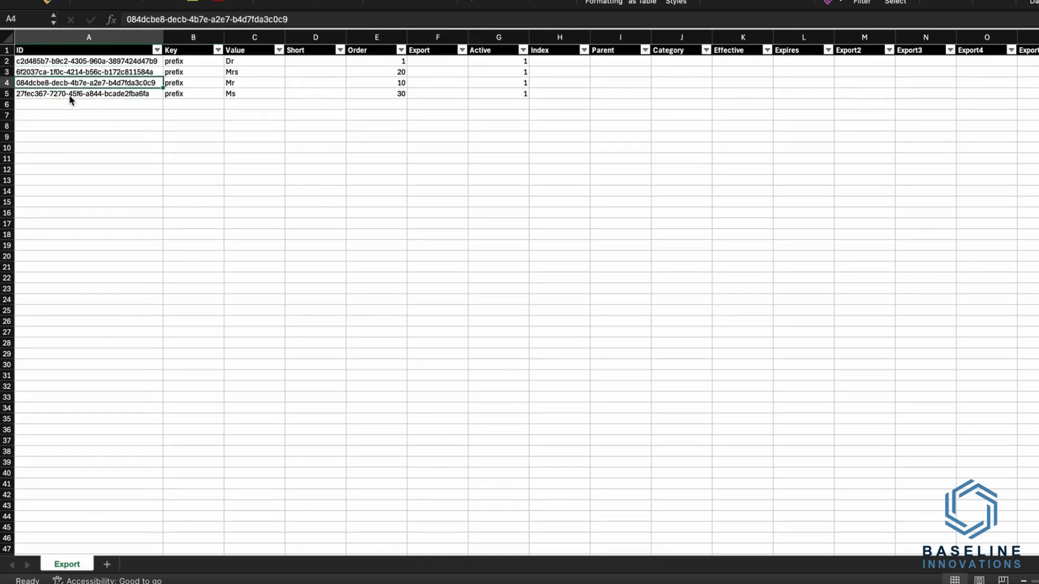
key("Right")
key("Right")
key("Down")
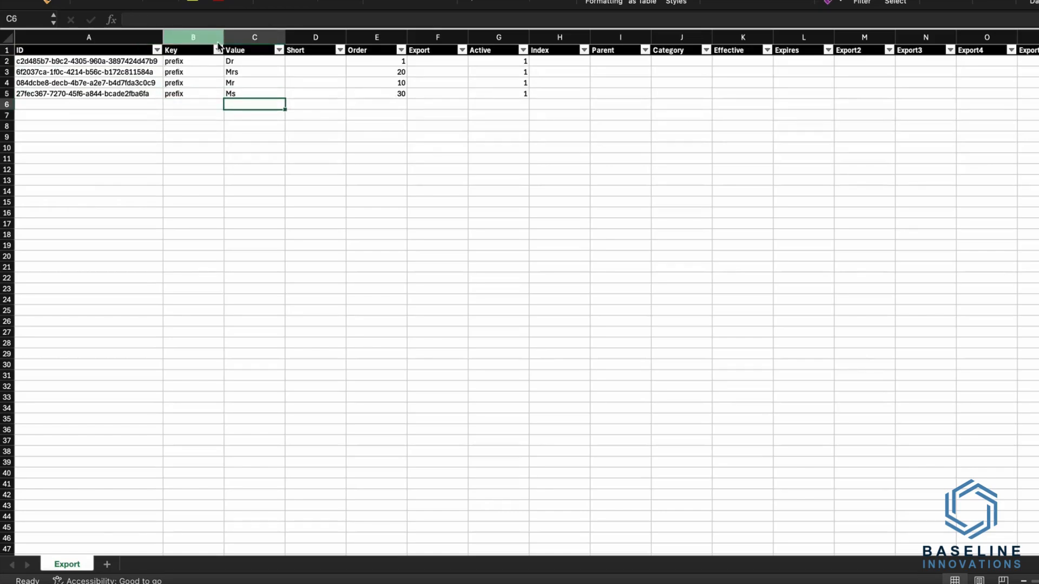
Put the trailing period back on the Dr, Mrs, Mr and Ms entries in the Value column.
left_click(261, 64)
double_click(262, 65)
type(".")
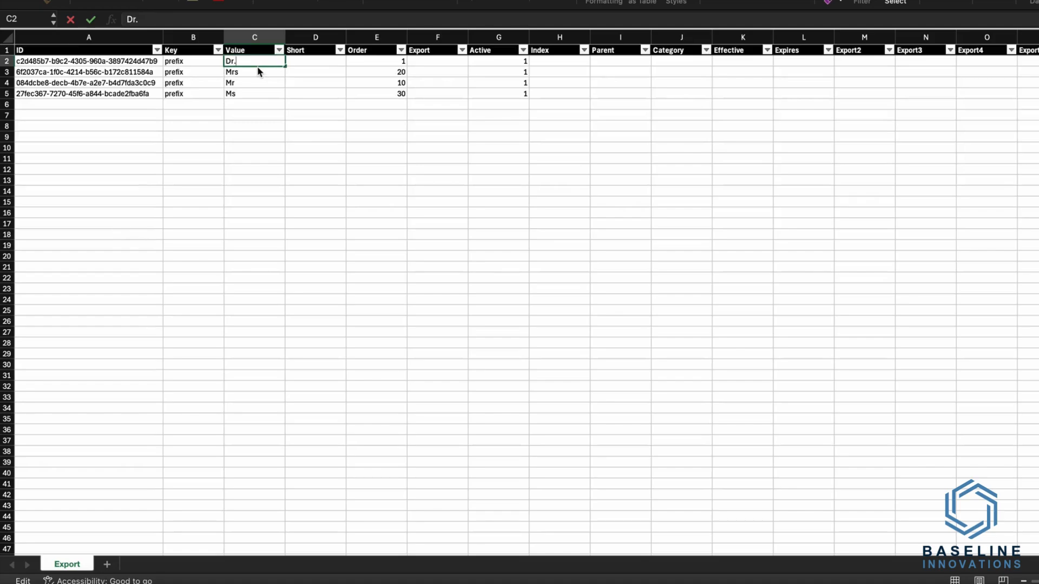
double_click(255, 67)
double_click(256, 68)
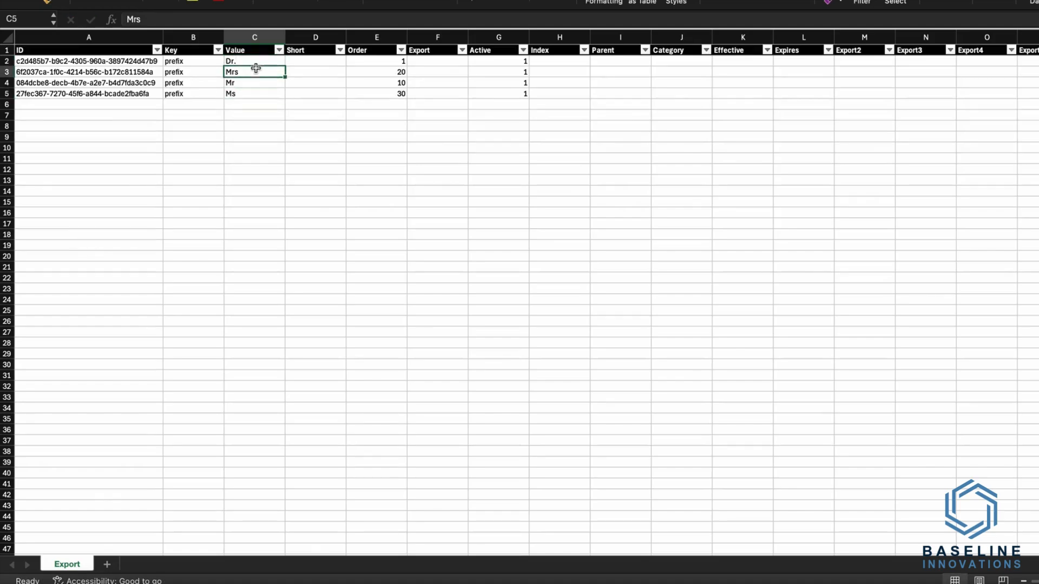
type(".")
double_click(250, 85)
type(".")
double_click(248, 95)
type(".")
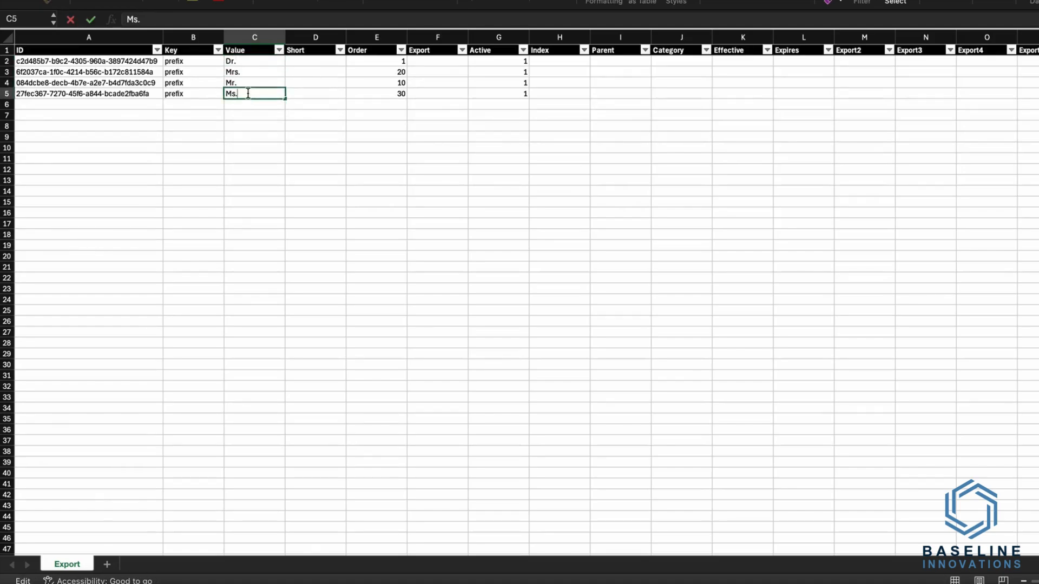
left_click(221, 104)
Add a new row below Ms. with the key prefix and the value Rev., leaving its ID blank.
left_click(193, 93)
key("ctrl+c")
key("Down")
key("ctrl+v")
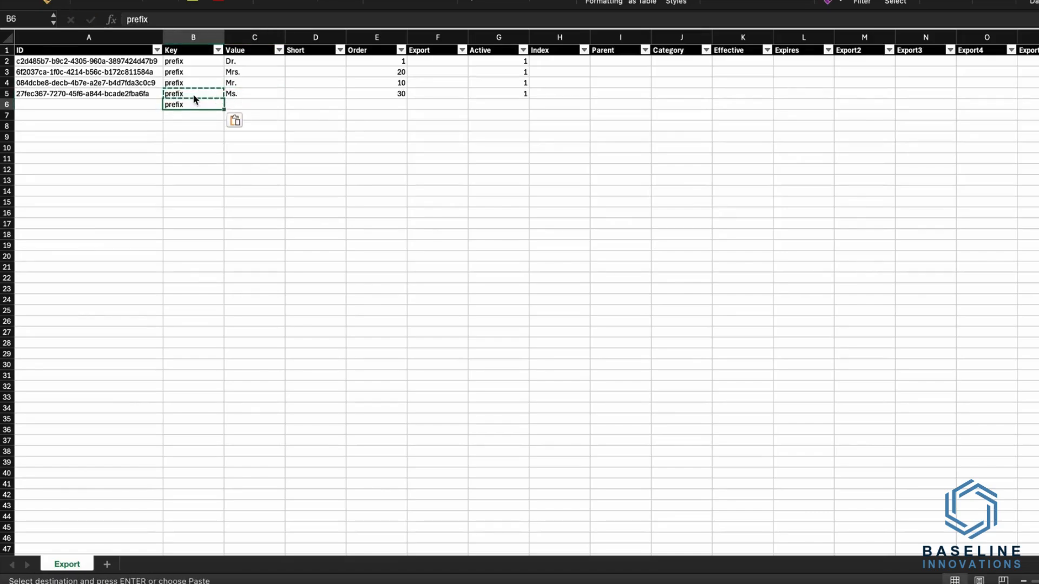
key("Right")
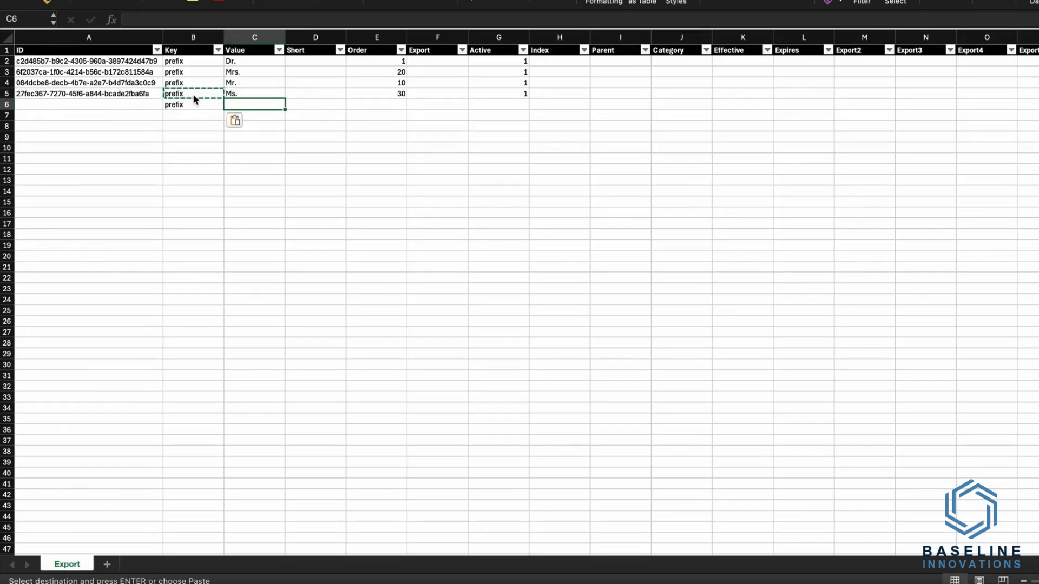
type("Rev.")
key("Return")
key("Up")
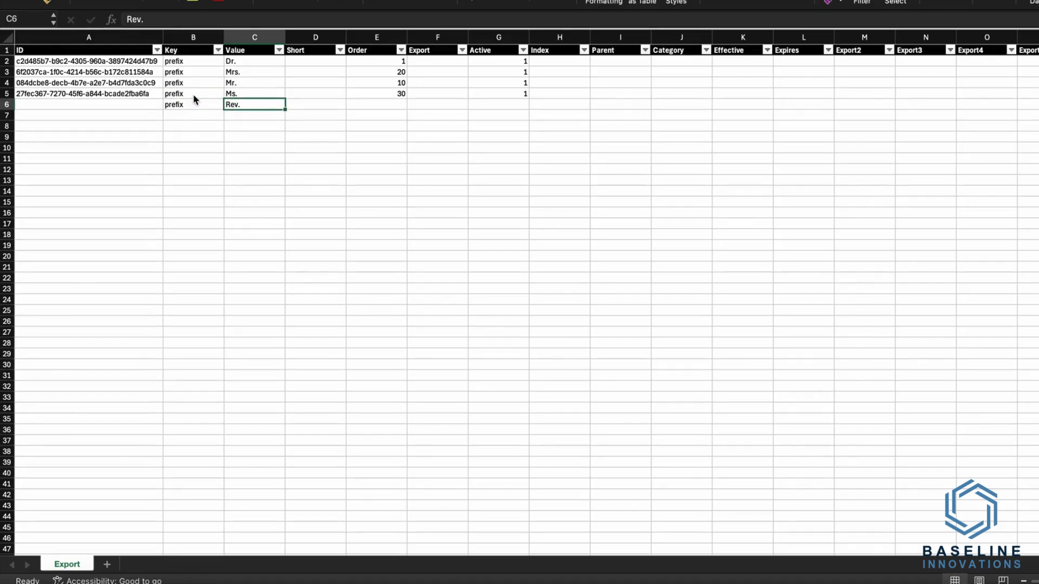
Sort the prompt rows by the Order column in ascending order and select the Rev. row's Order cell.
key("Right")
key("Right")
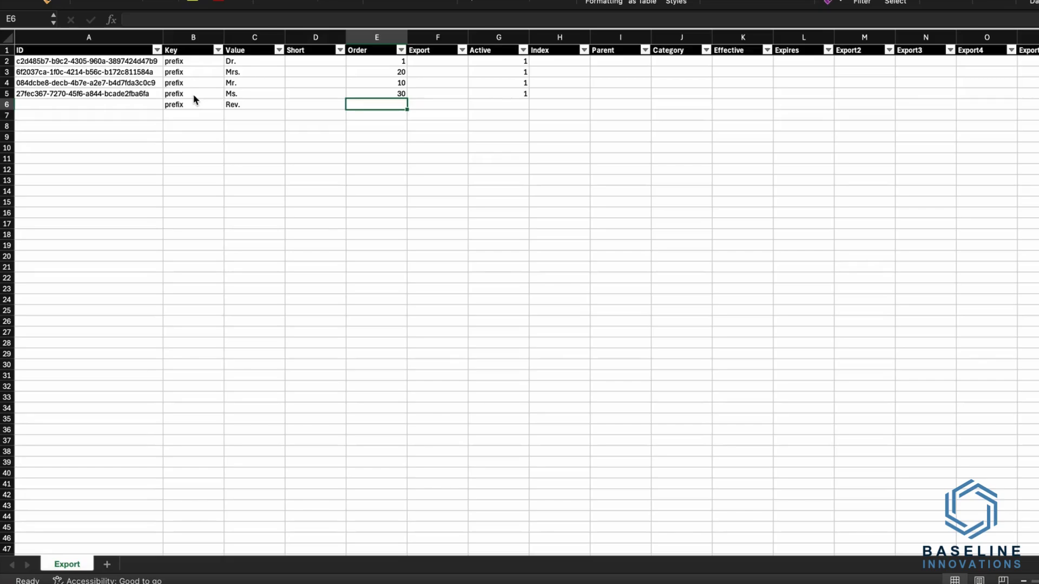
left_click_drag(402, 62, 401, 93)
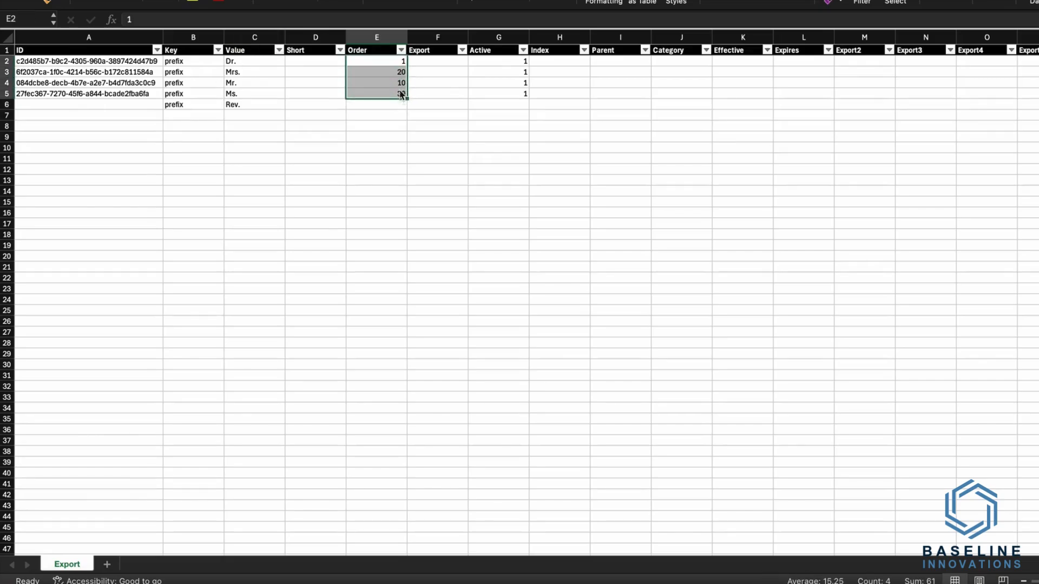
left_click(401, 50)
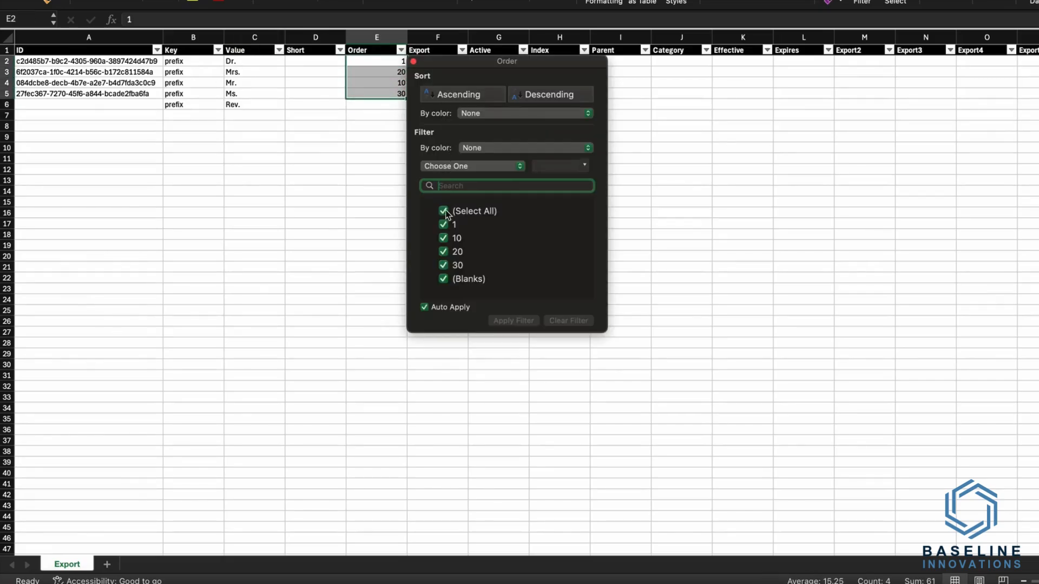
left_click(474, 94)
left_click(366, 103)
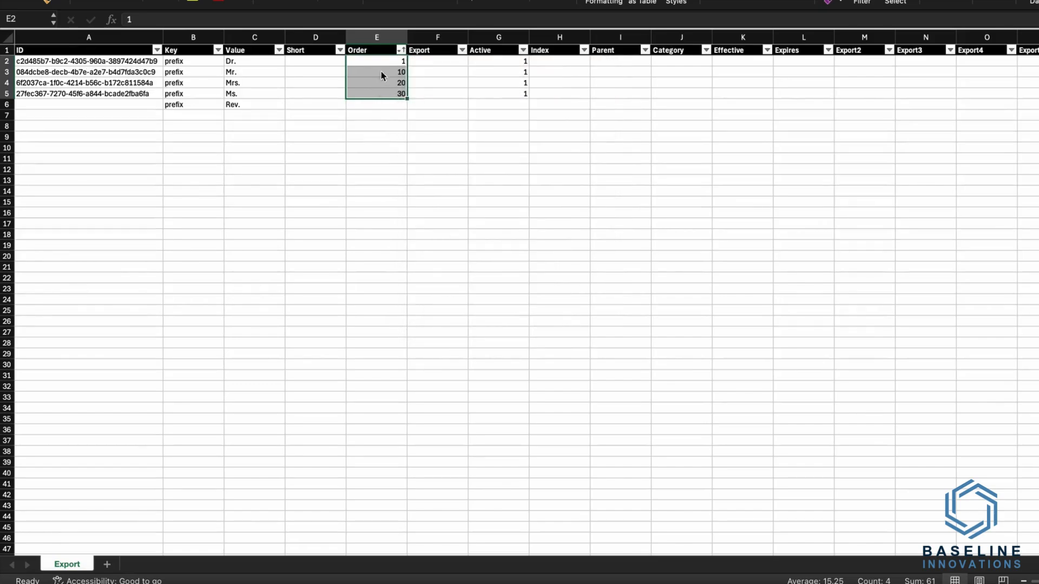
Set the Order value of the Rev. row to 10, keeping the Dr. row at 1.
left_click(390, 61)
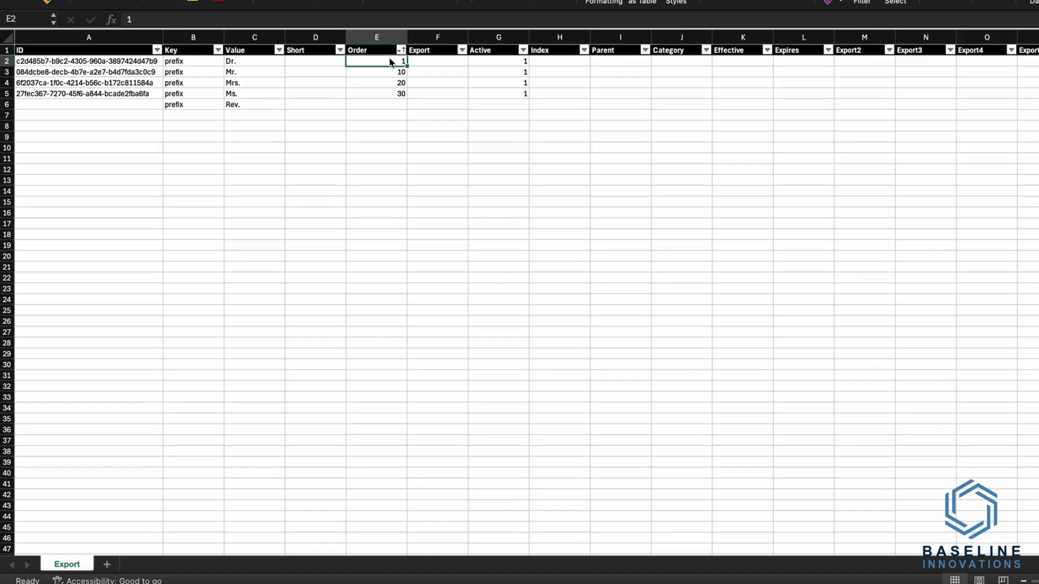
type("1")
key("Down")
type("10")
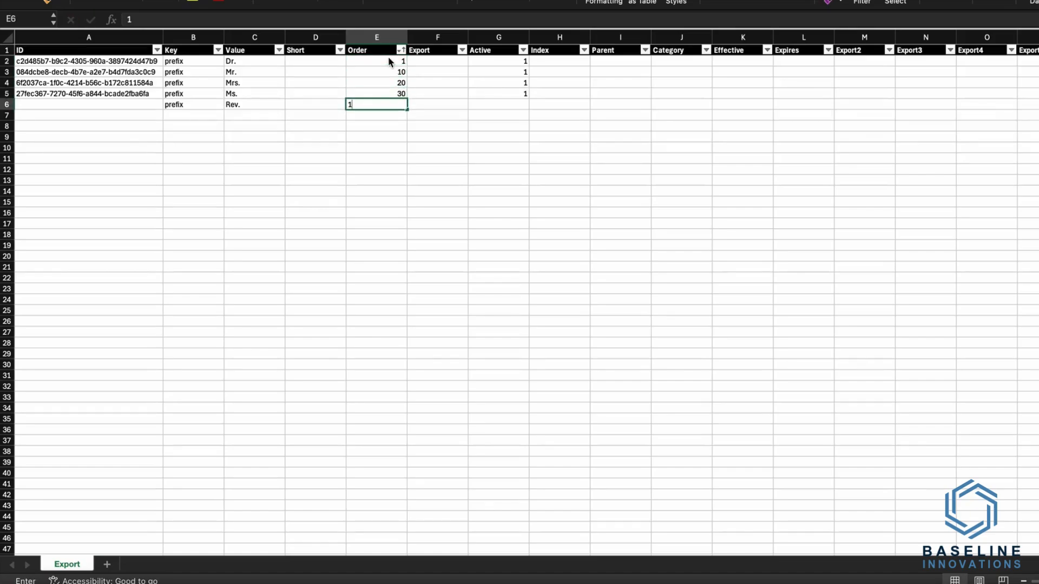
key("Return")
Renumber the Order values to 20 for Mr., 30 for Mrs. and 40 for Ms.
key("Up")
key("Up")
key("Up")
key("Up")
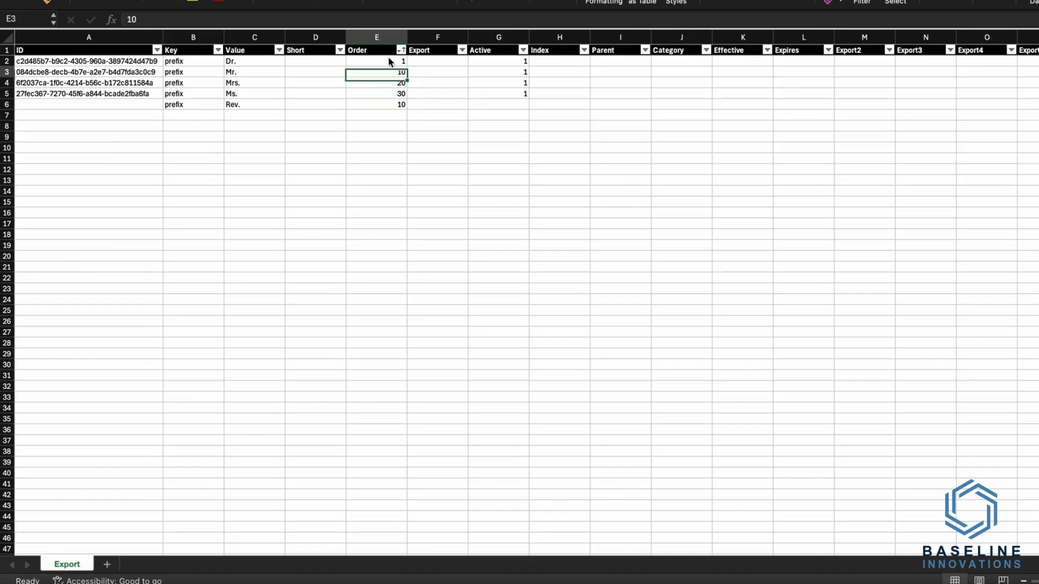
type("020")
key("Return")
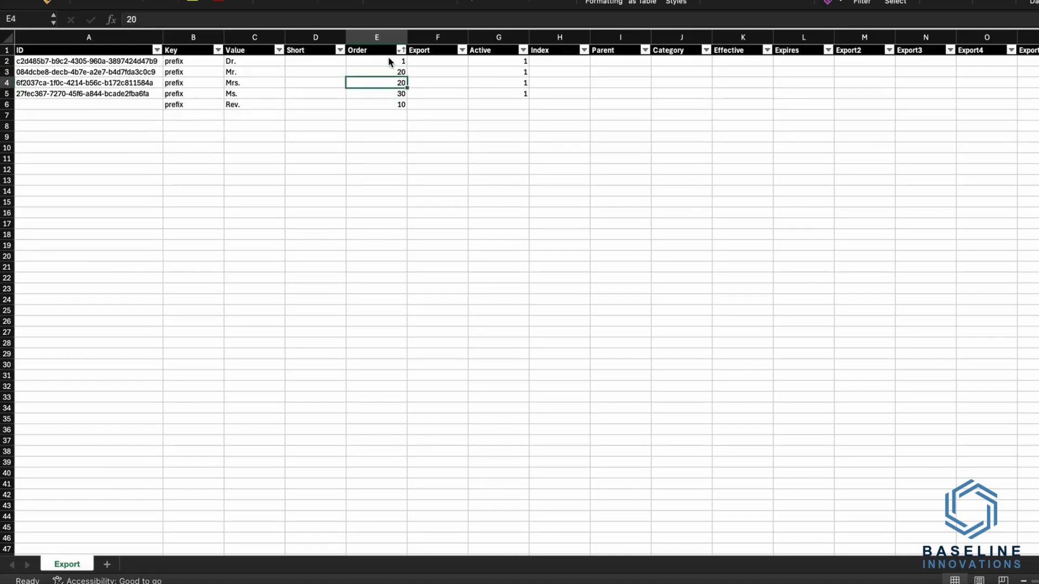
type("30")
key("Return")
type("40")
key("Return")
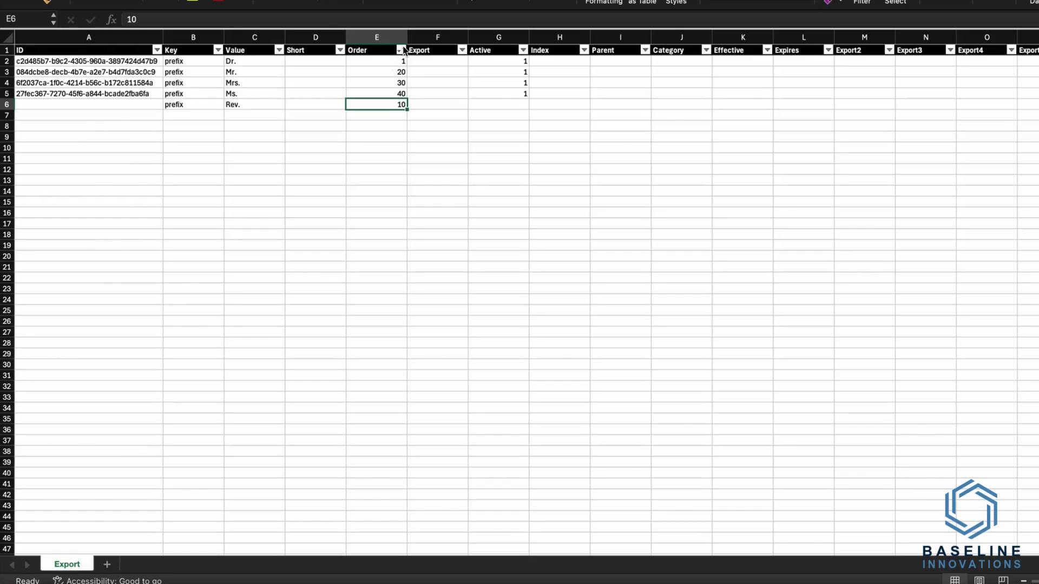
Sort the prefix rows by the Order column in ascending order.
left_click(400, 50)
left_click(472, 98)
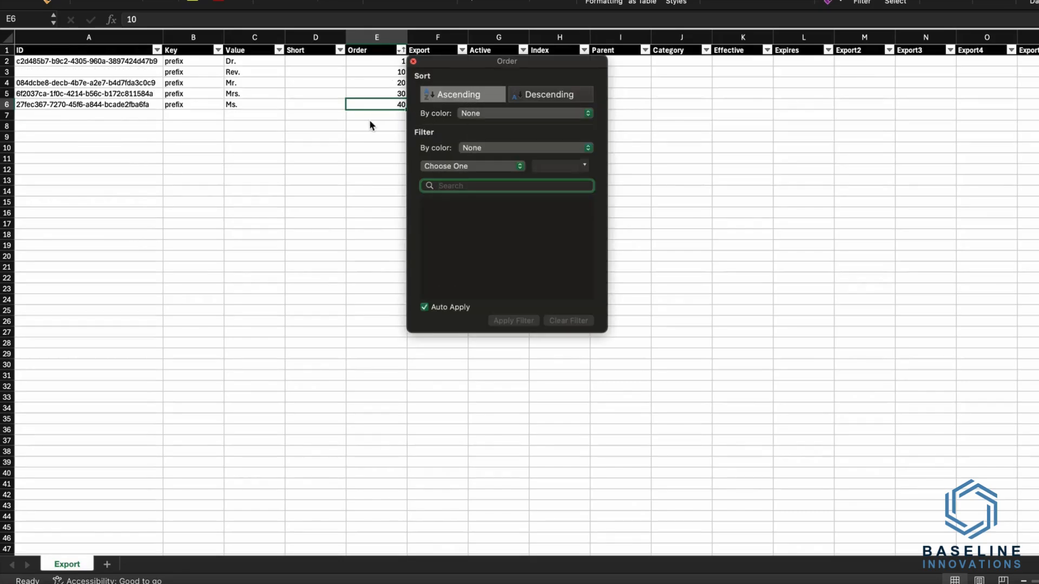
left_click(372, 121)
Set the Active value of the Rev. row to 1.
left_click(514, 75)
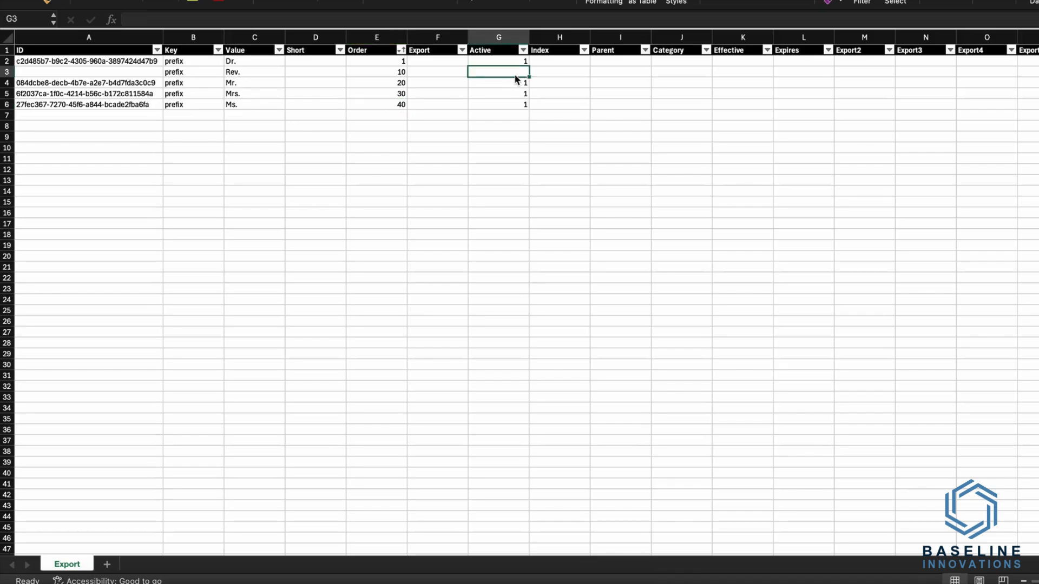
type("1")
key("Return")
Review the Key and Value entries of all prefix rows and the Active column and the columns beyond it.
key("Left")
key("Left")
key("Left")
key("Left")
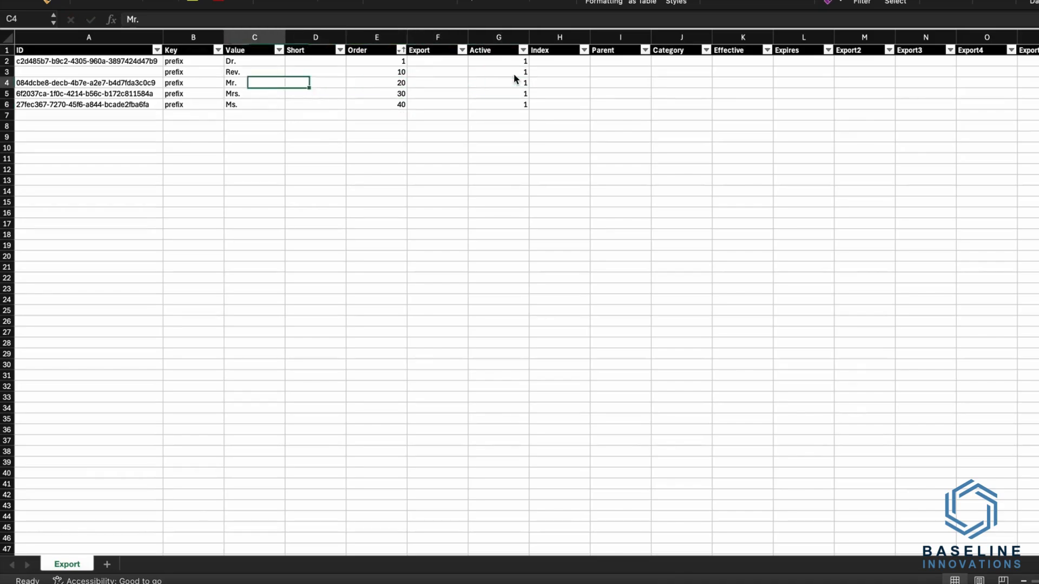
key("Up")
key("Up")
key("Left")
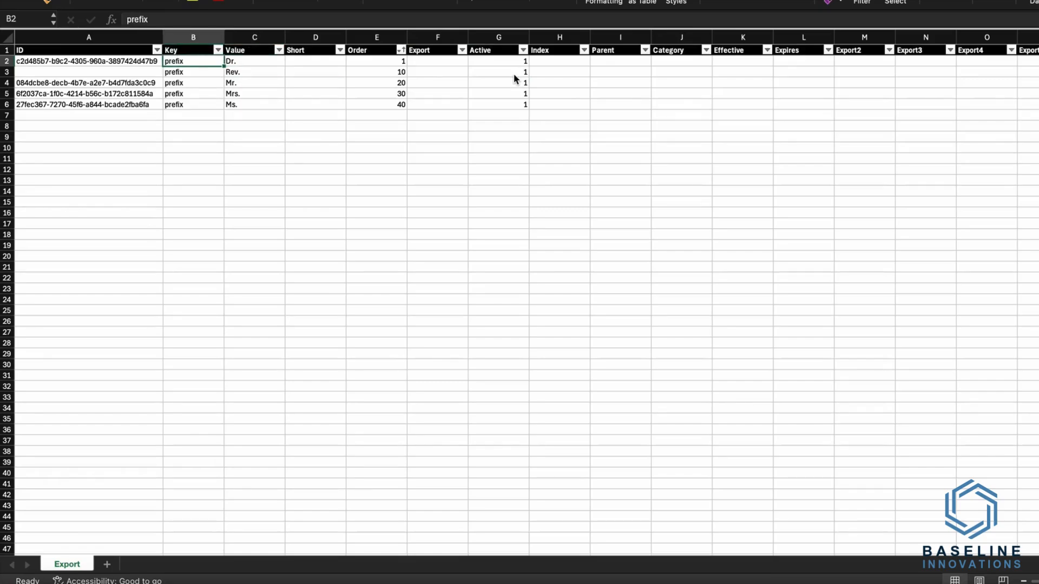
left_click_drag(241, 60, 209, 109)
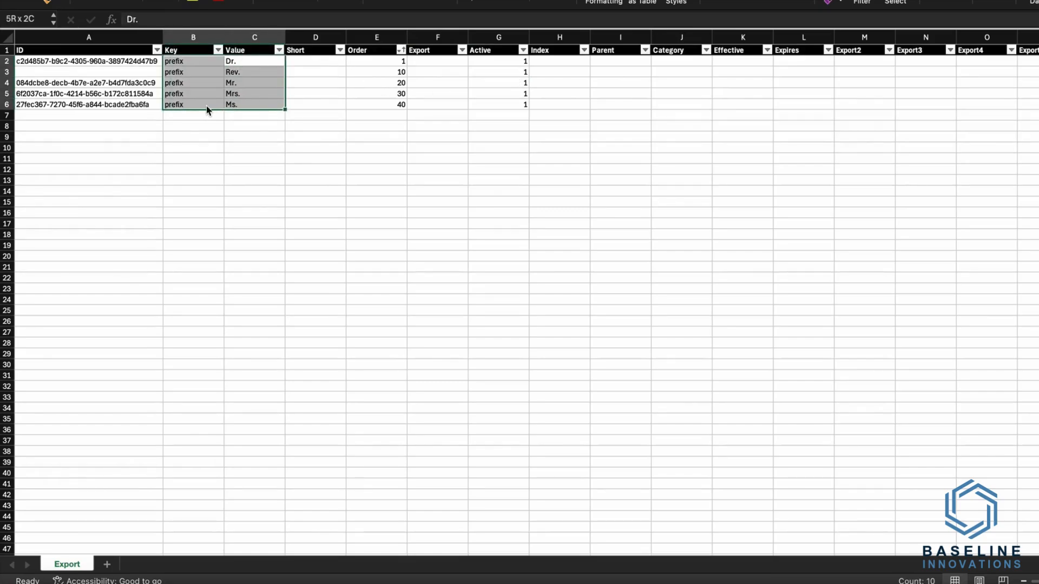
left_click(509, 54)
scroll(595, 93, "right", 6)
scroll(597, 99, "left", 6)
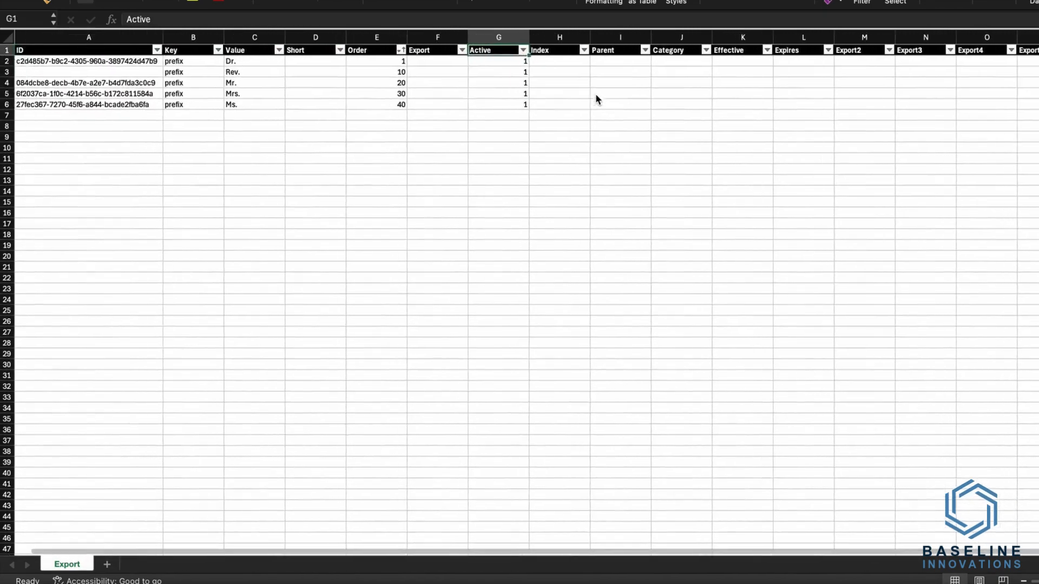
Check the Rev. row's cells from ID through Export and compare its ID cell with the row below.
left_click(130, 75)
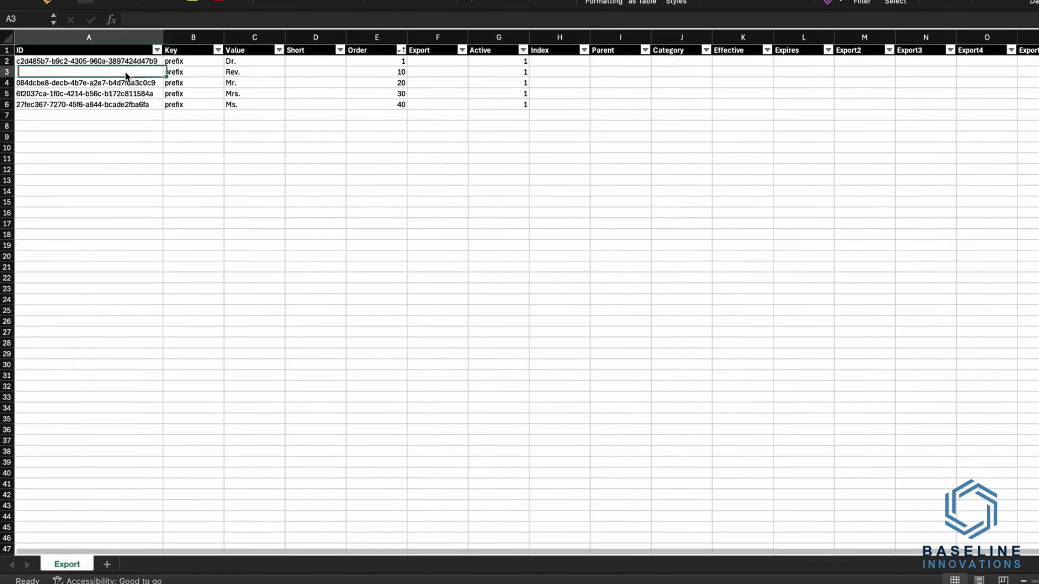
key("Right")
key("Right")
key("Right")
key("Right")
key("Right")
key("Right")
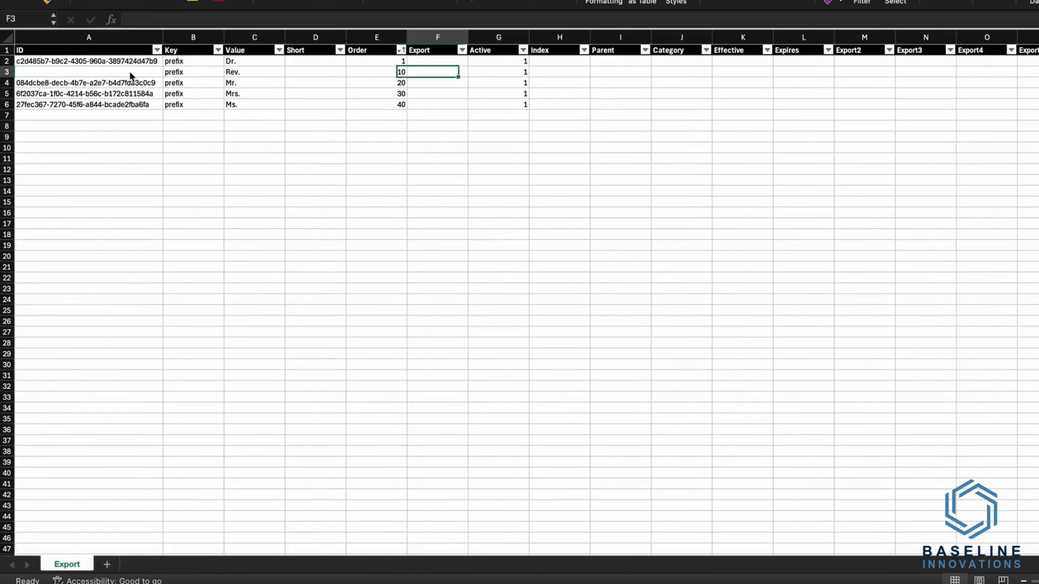
key("Left")
key("Left")
key("Left")
key("Left")
key("Left")
key("Left")
key("Right")
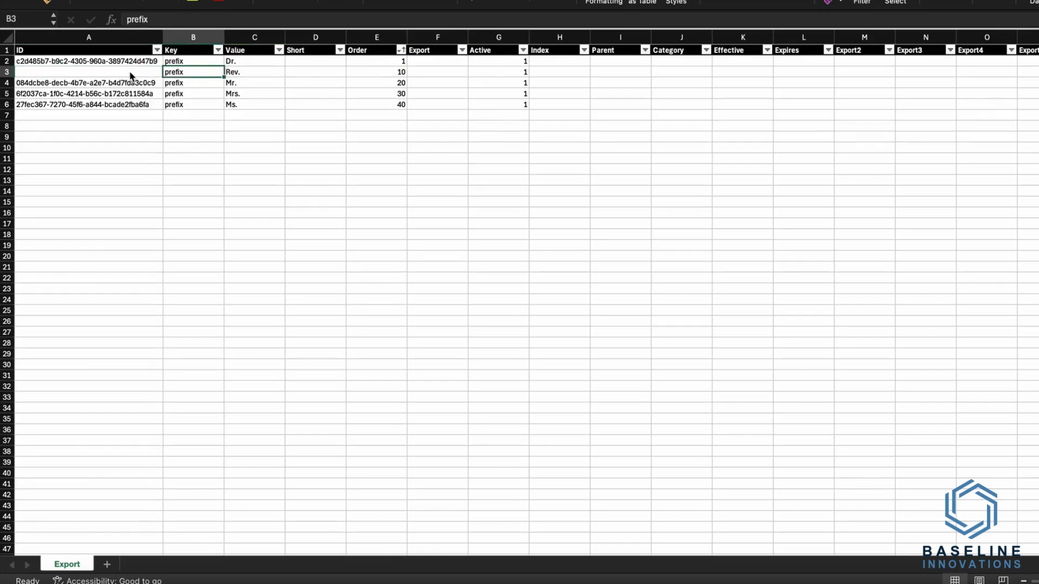
left_click(136, 82)
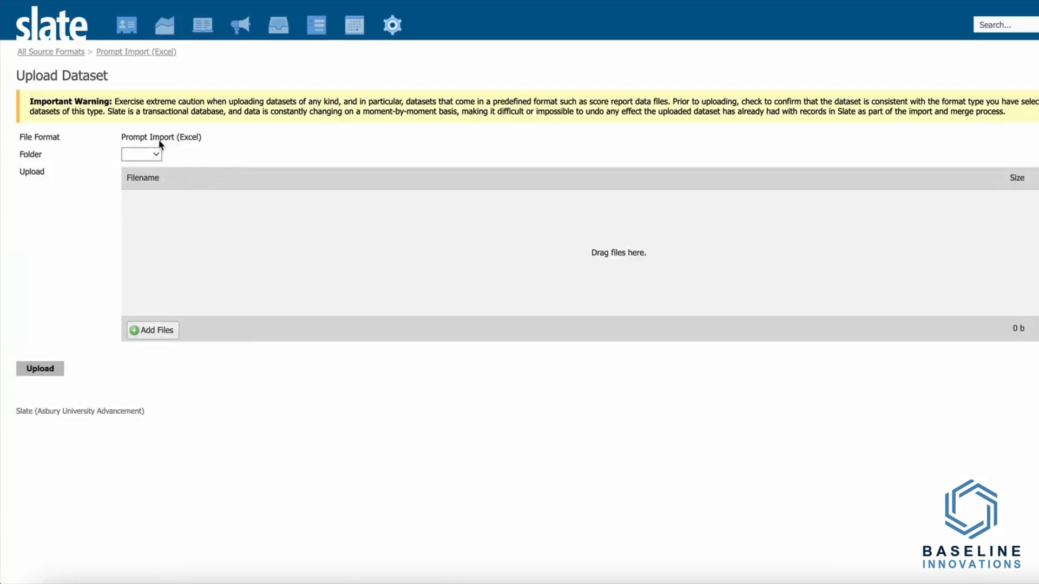
Switch to Slate's Prompt Import upload page and set the folder to Import / Other, naming it Prompts.
left_click(159, 153)
left_click(144, 172)
left_click(212, 154)
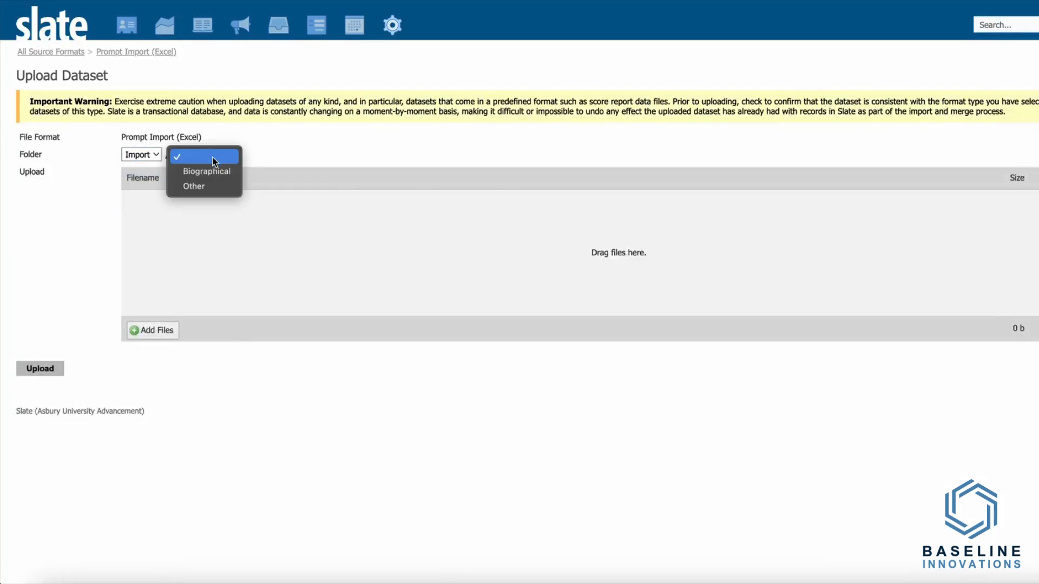
left_click(214, 181)
left_click(244, 156)
type("Prompts")
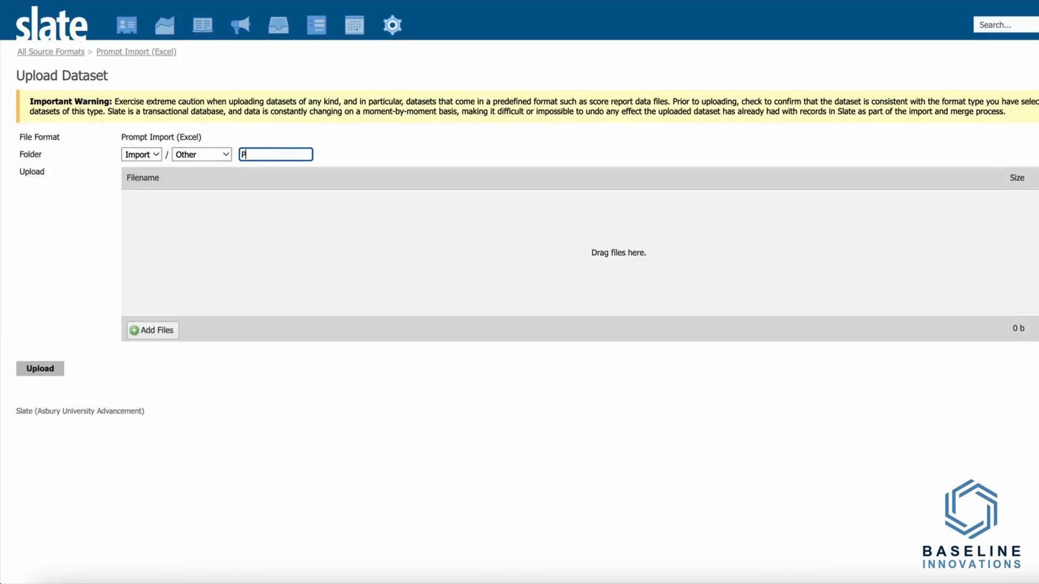
Add Prompt Update 20250122-140919.xlsx from the Downloads folder and upload it as the dataset.
left_click(151, 330)
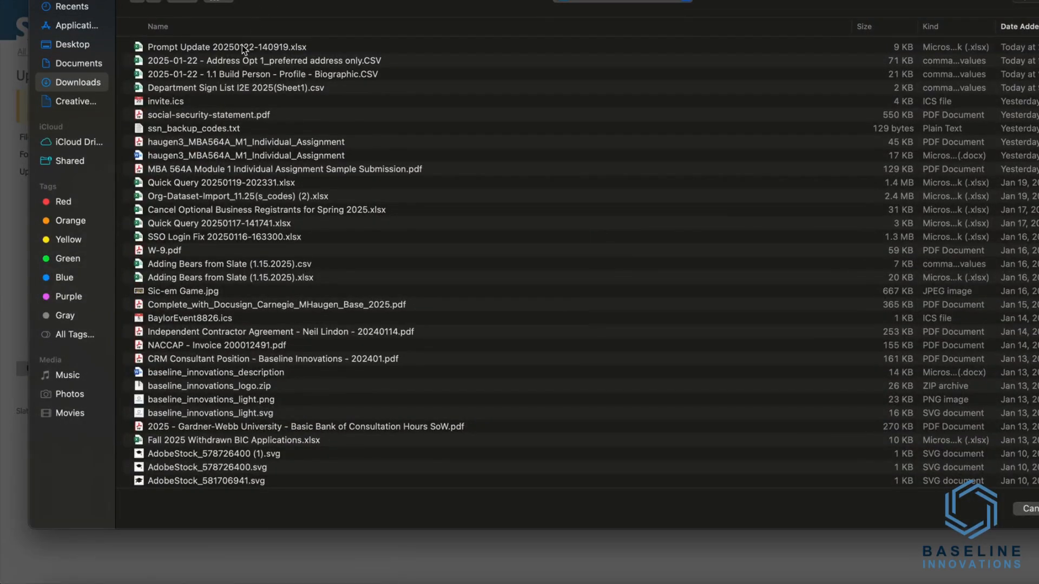
double_click(242, 46)
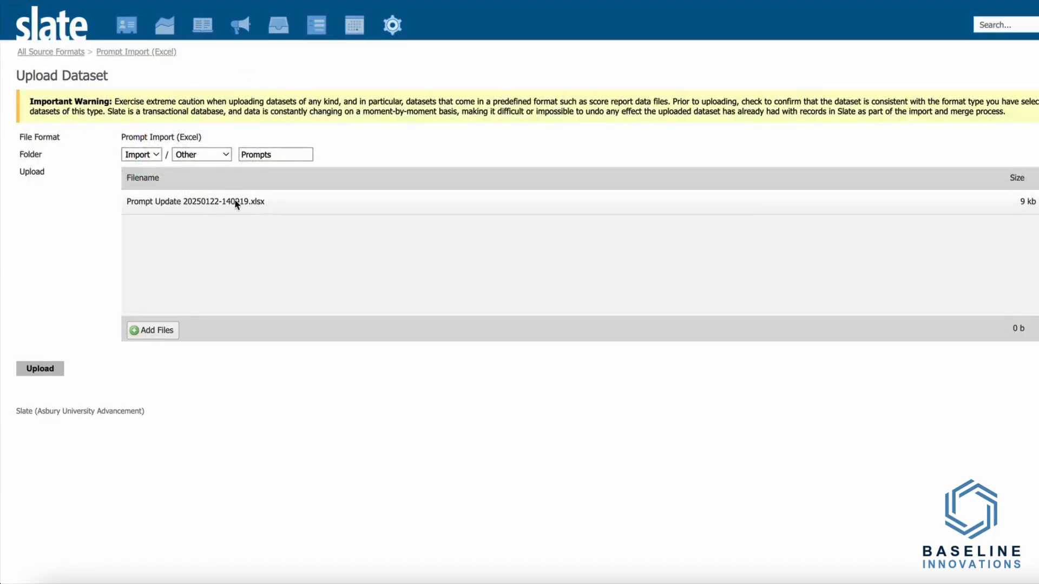
left_click(58, 368)
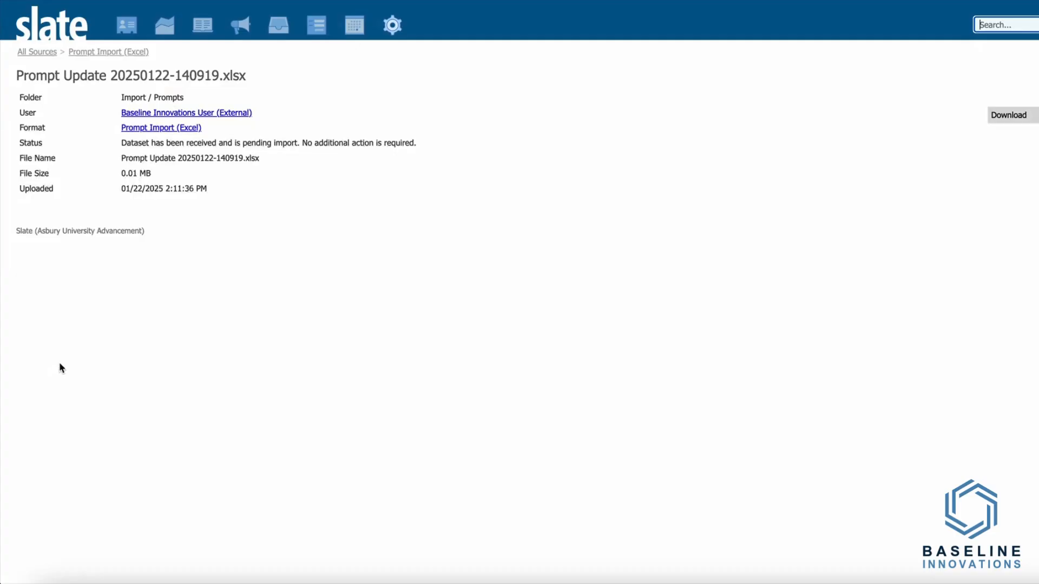
Search Slate's database tools for import and run Force Process Pickup.
left_click(145, 52)
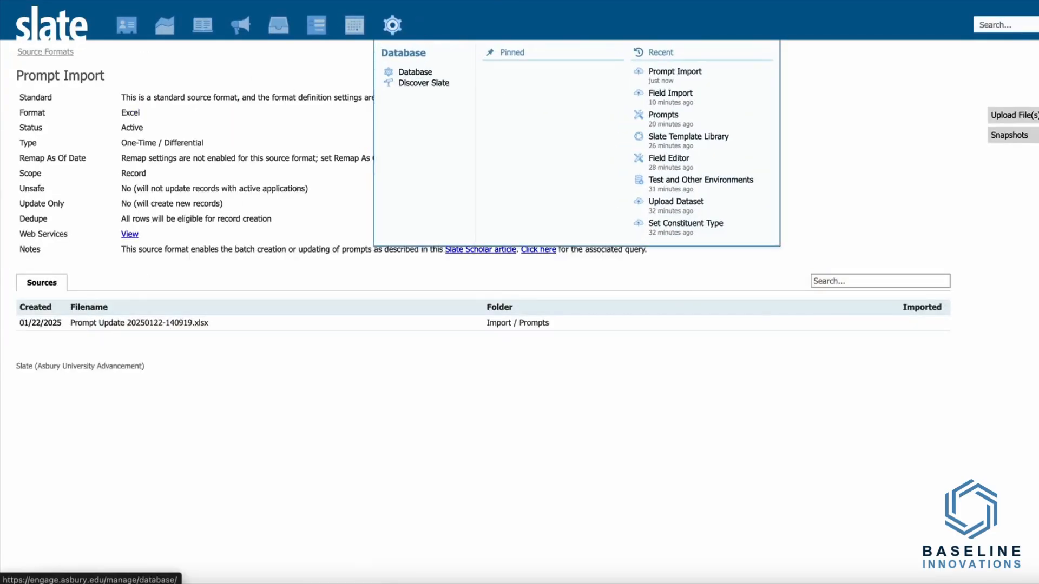
left_click(392, 25)
type("import")
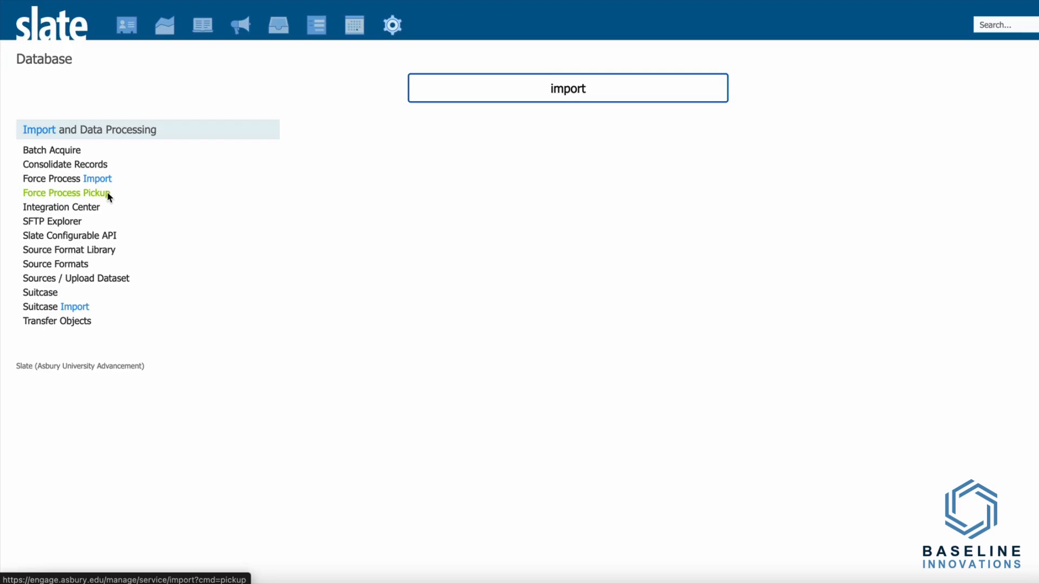
left_click(105, 194)
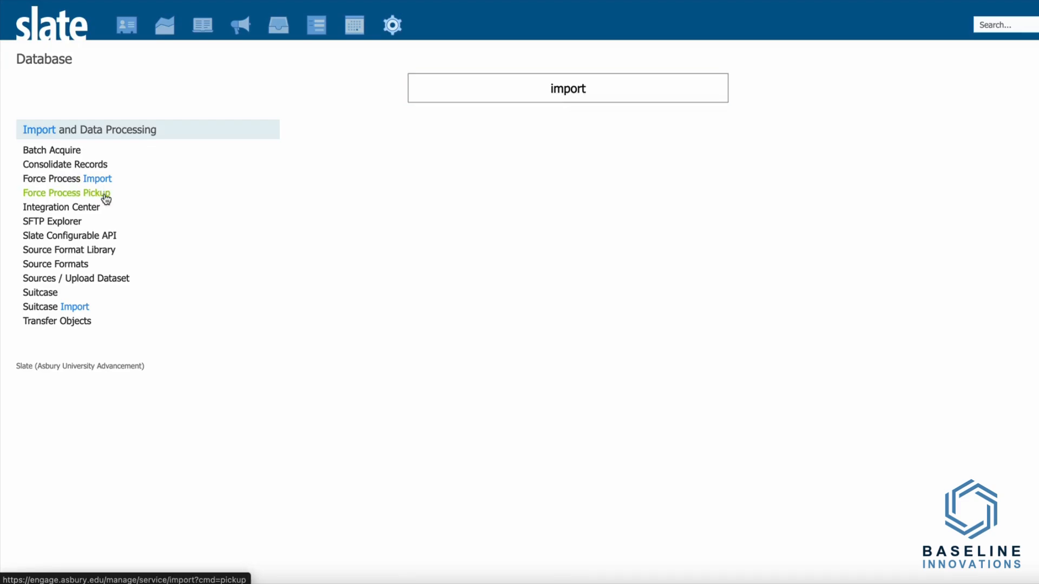
key("alt+Left")
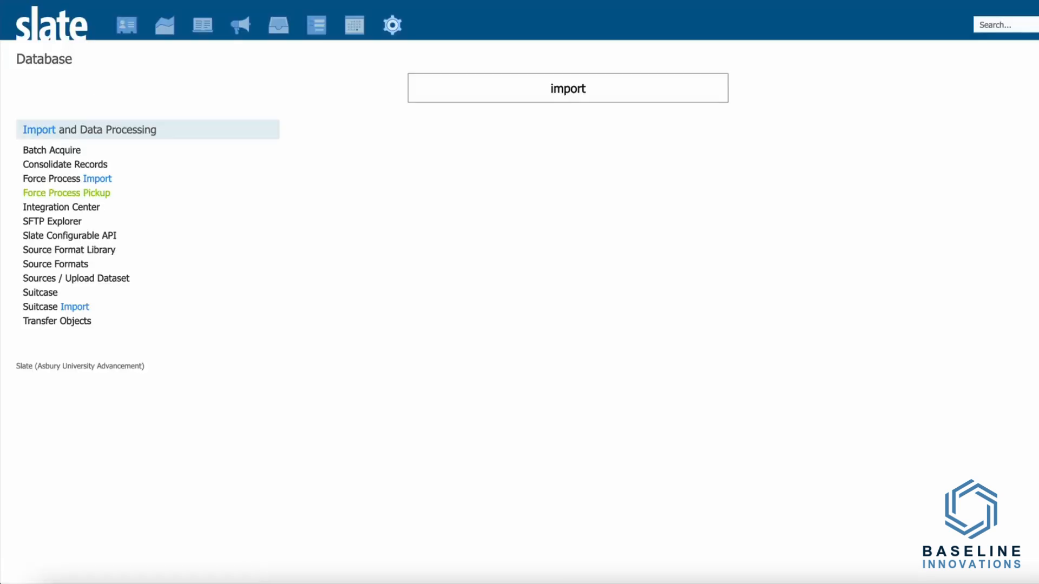
Run Force Process Import and review the source identifier and load progress lines it writes.
left_click(85, 179)
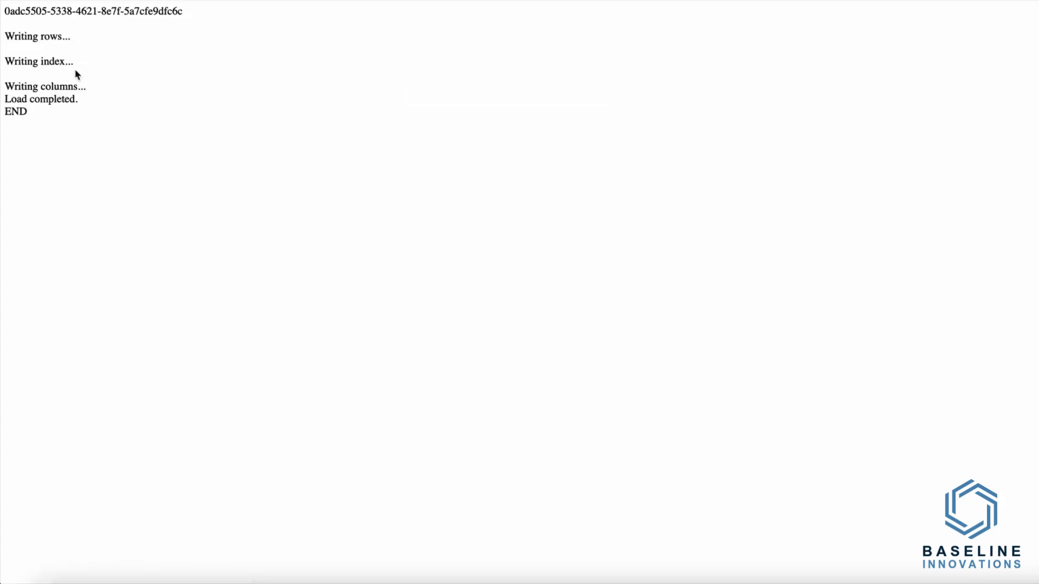
triple_click(37, 16)
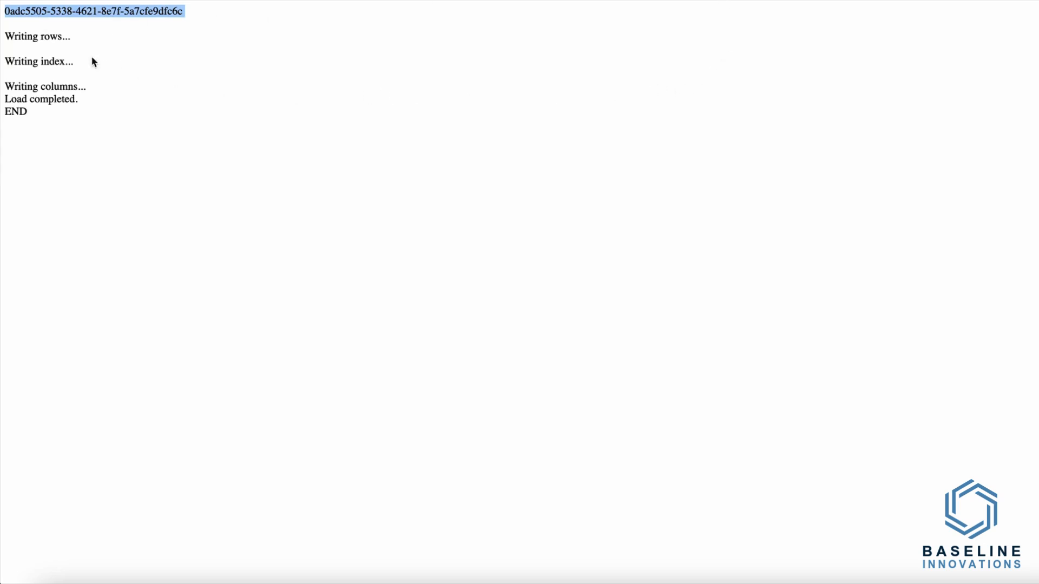
left_click(30, 43)
triple_click(29, 43)
triple_click(41, 60)
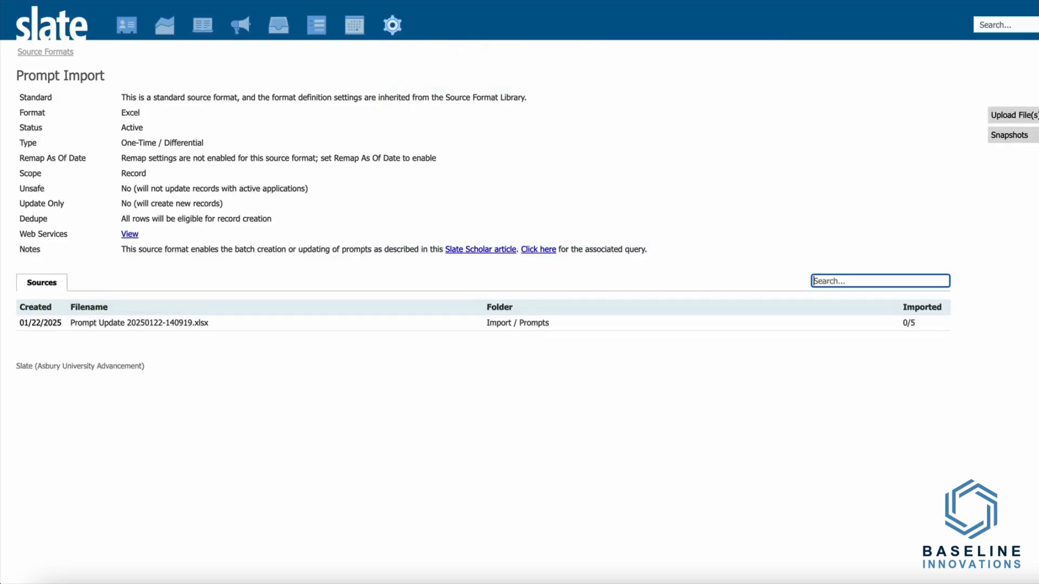
Examine the uploaded Prompt Update source under Prompt Import, including the row details of row 2.
left_click(864, 325)
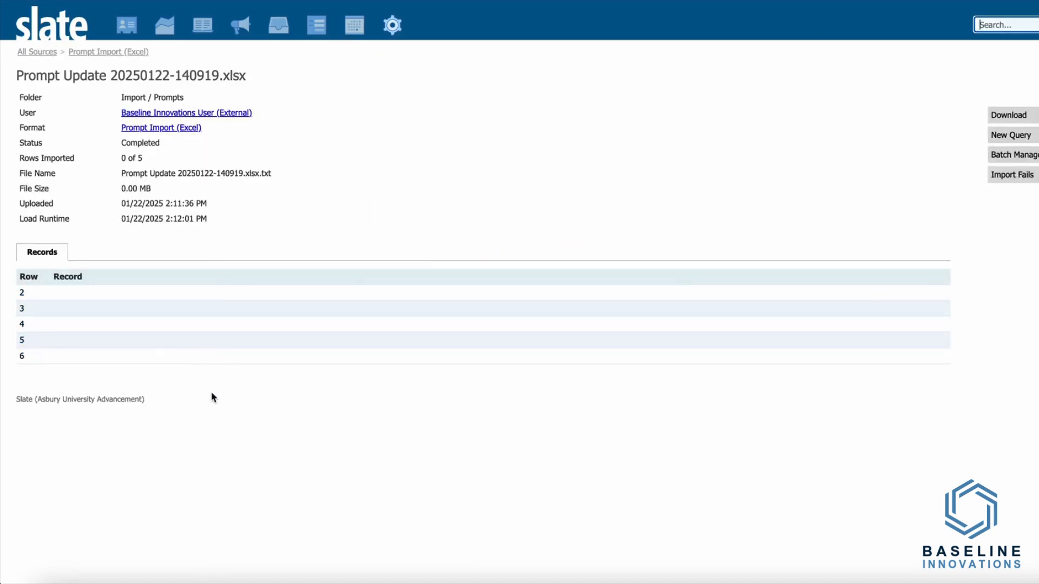
left_click(144, 53)
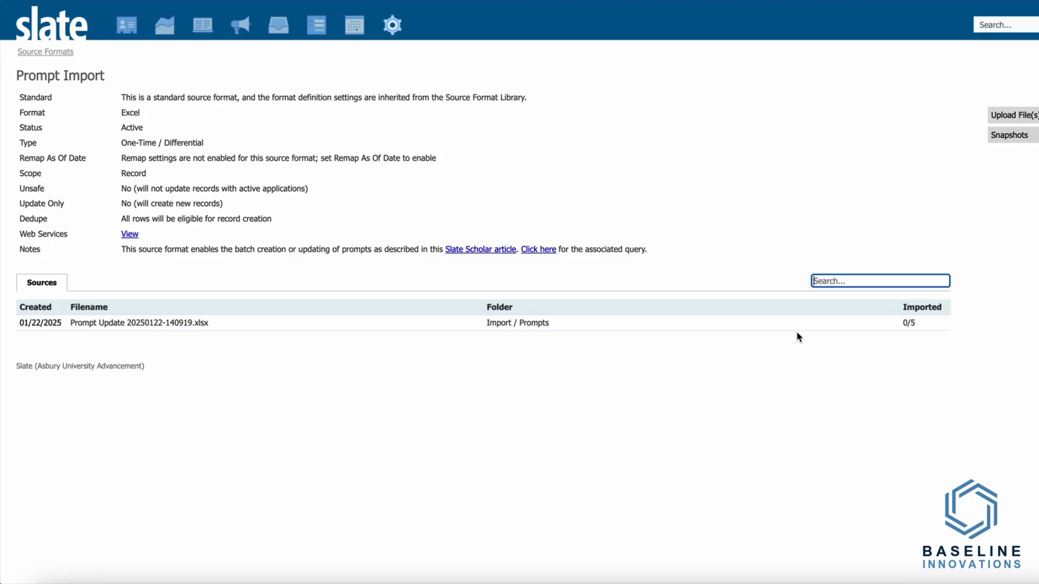
left_click(620, 323)
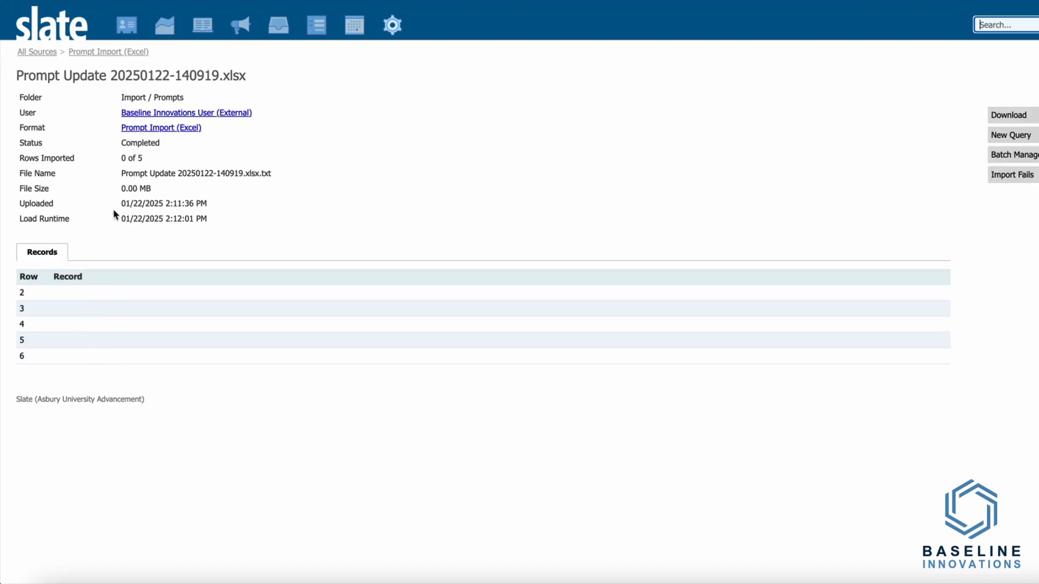
left_click(100, 292)
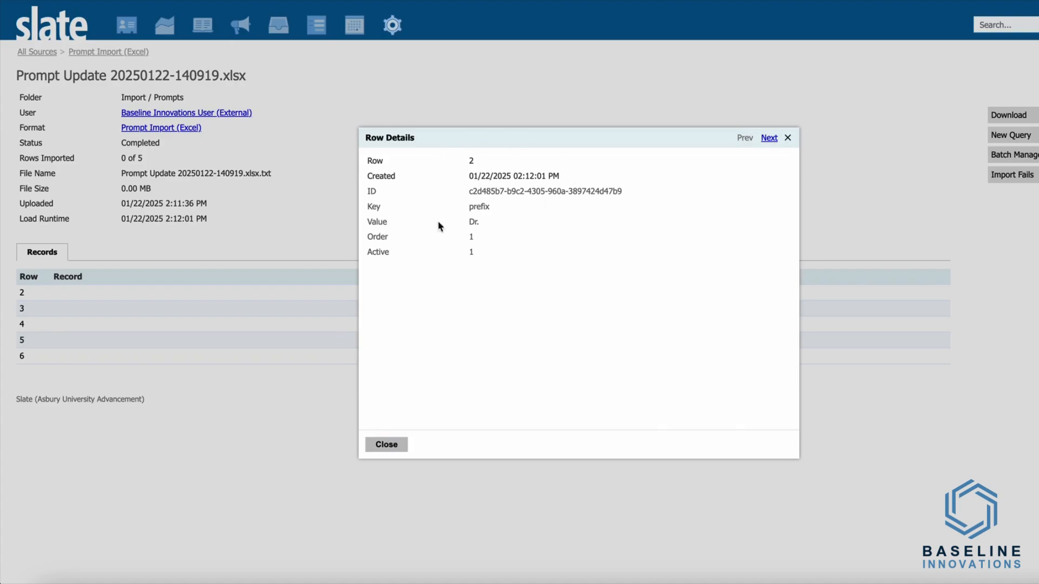
left_click(788, 138)
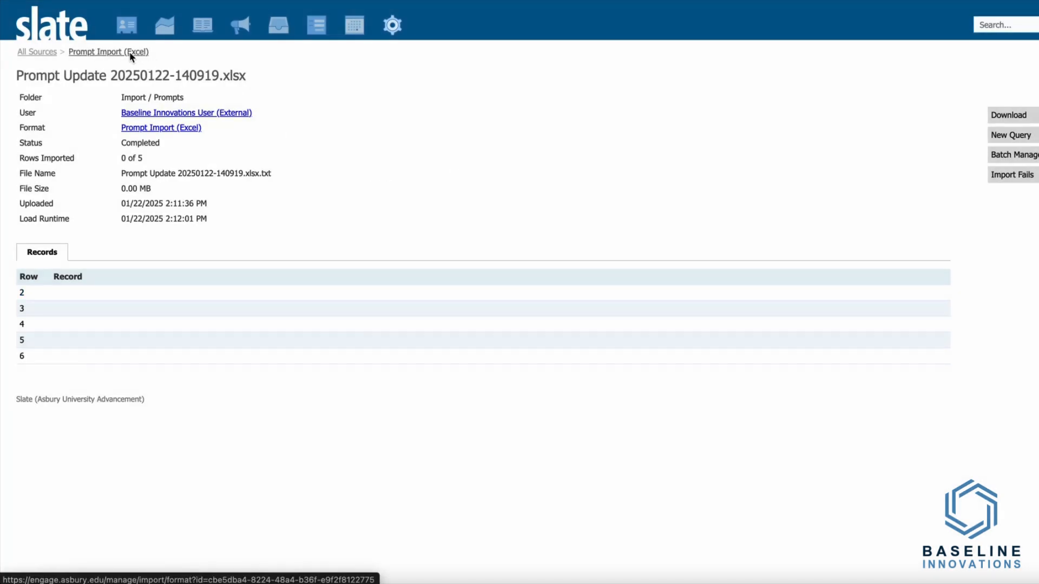
Find the prefix key in the database prompts list and inspect the details of its Rev. prompt.
left_click(131, 52)
mouse_move(401, 27)
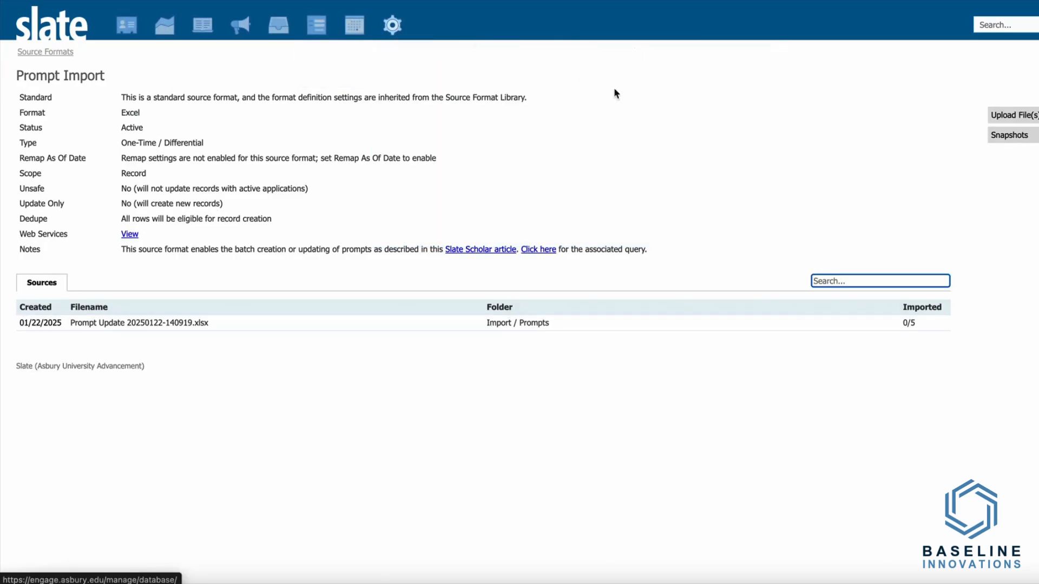
left_click(653, 118)
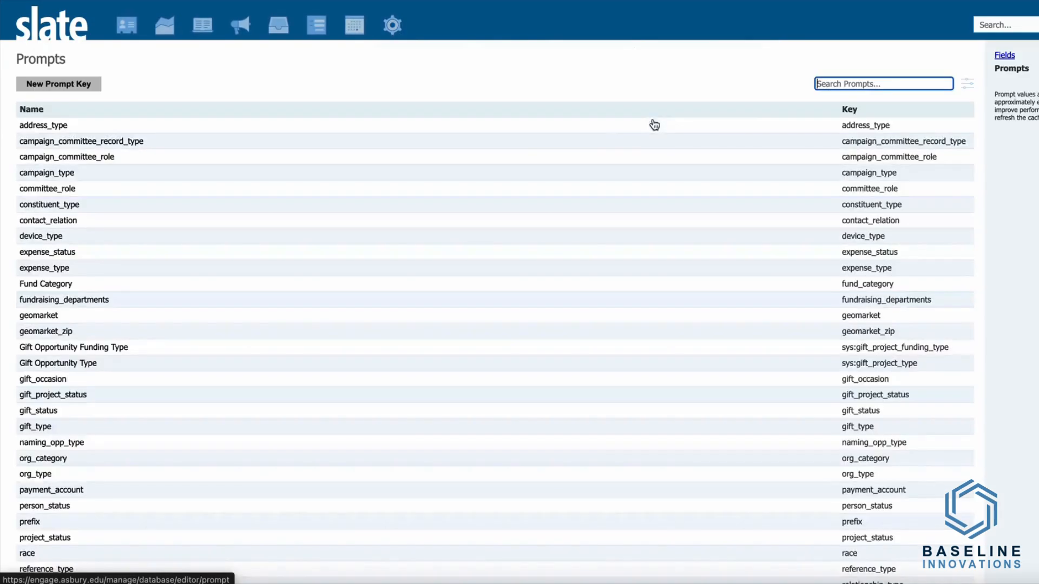
type("pref")
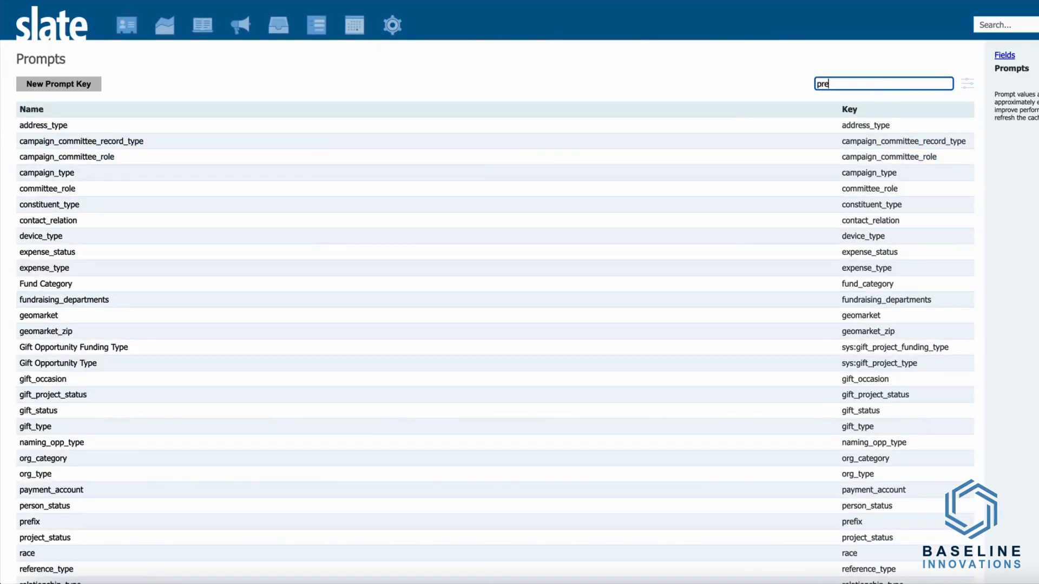
left_click(224, 120)
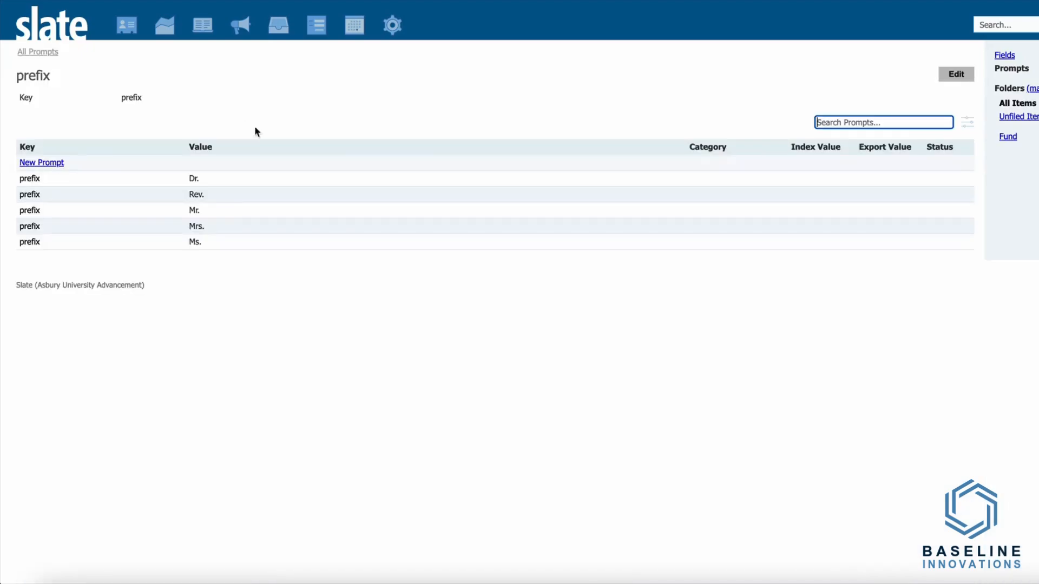
left_click(203, 196)
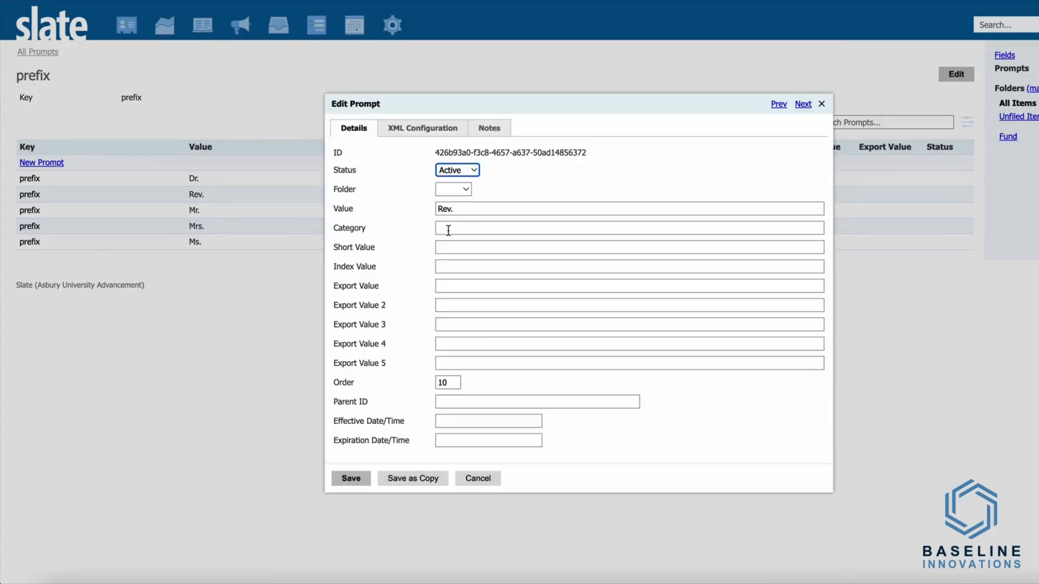
key("Escape")
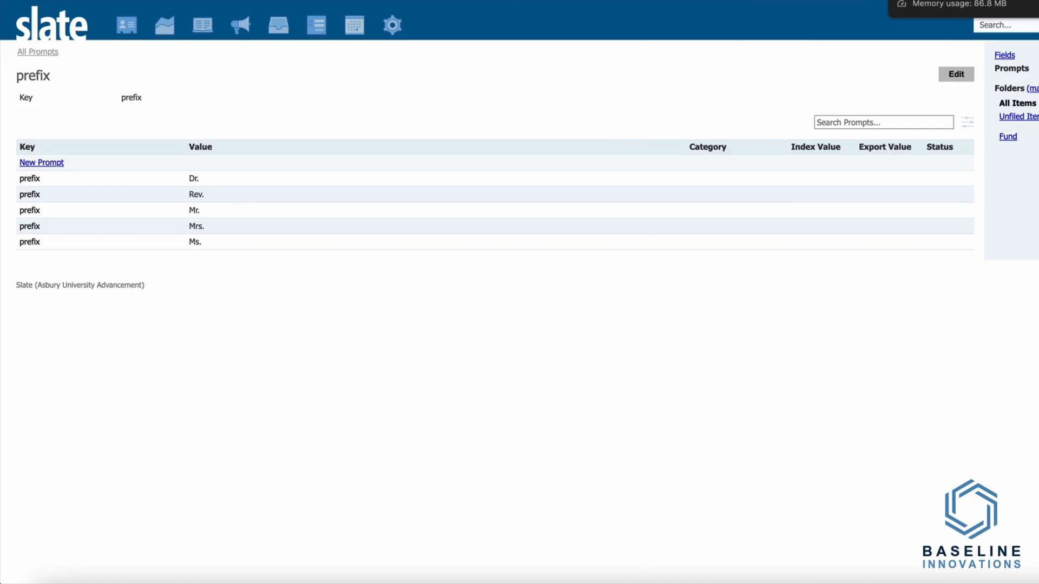
key("alt+Left")
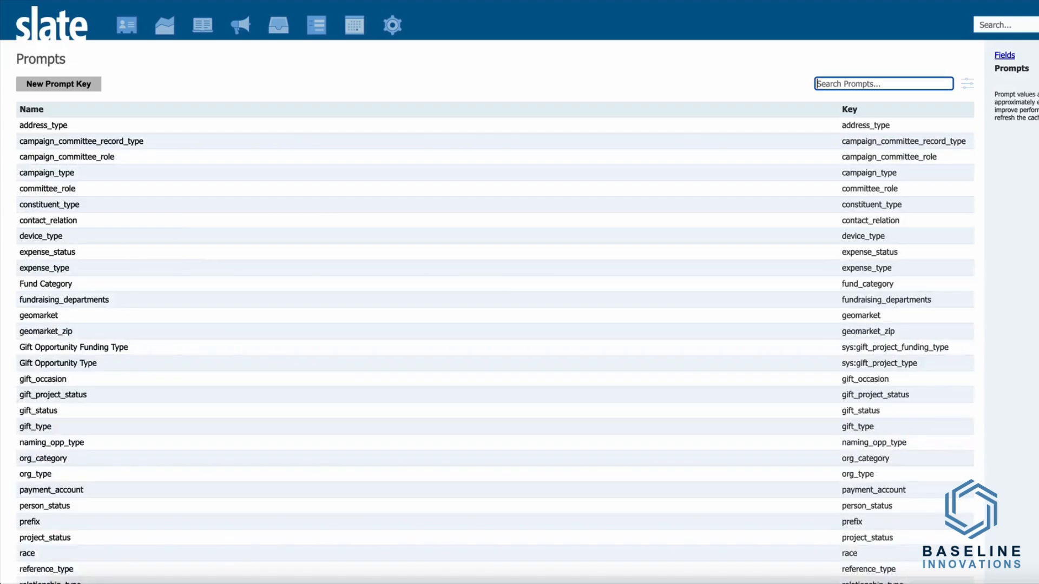
Go back to the Prompt Import source format, open its associated Prompt Update query and check the matching rows.
key("ctrl+Tab")
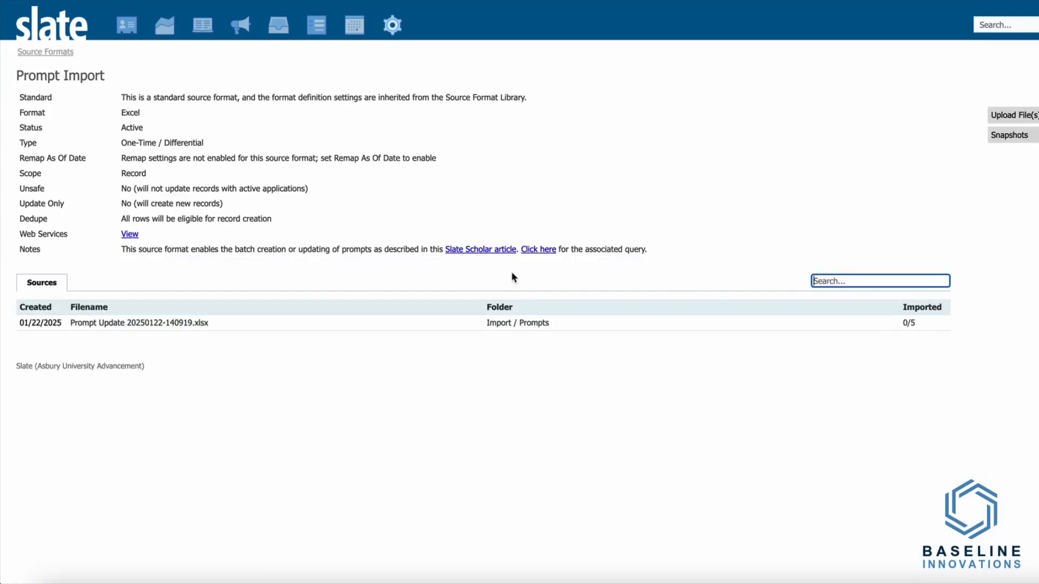
left_click(626, 249)
triple_click(626, 250)
left_click(619, 251)
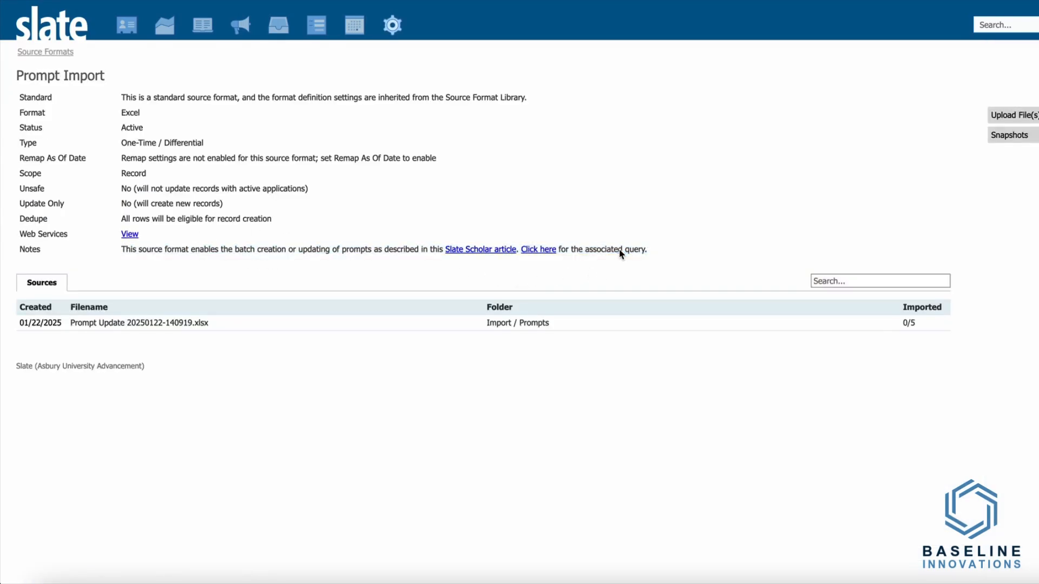
left_click(550, 250)
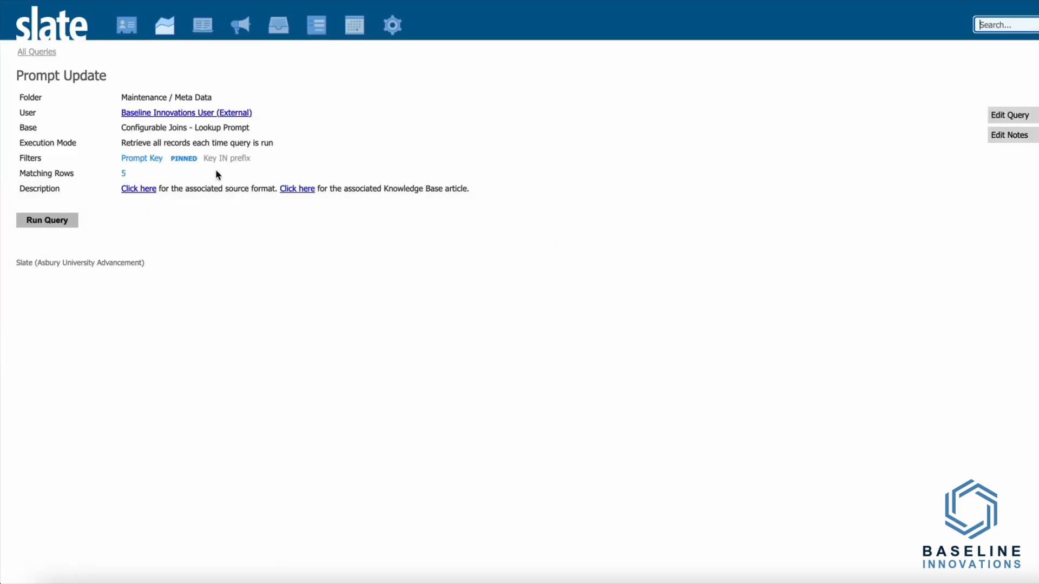
double_click(123, 174)
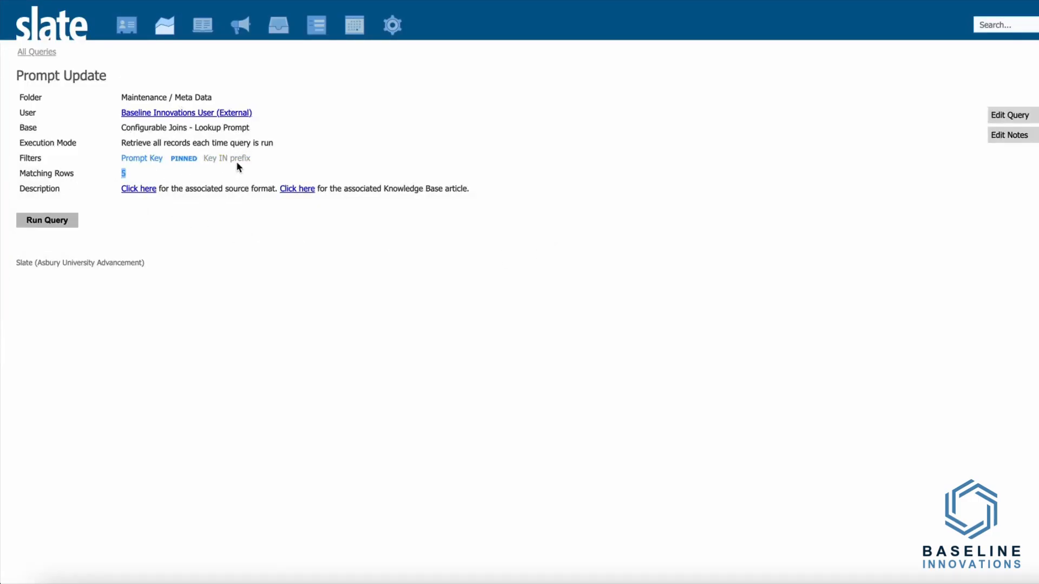
Run the Prompt Update query, preview the Rev. row including its ID, and return to the query summary.
left_click(38, 222)
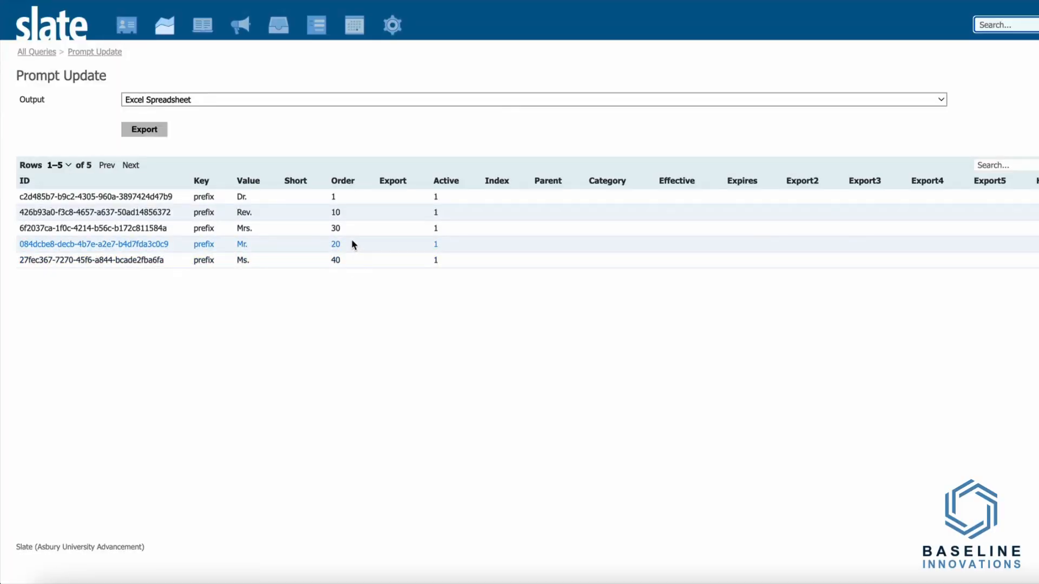
left_click(313, 218)
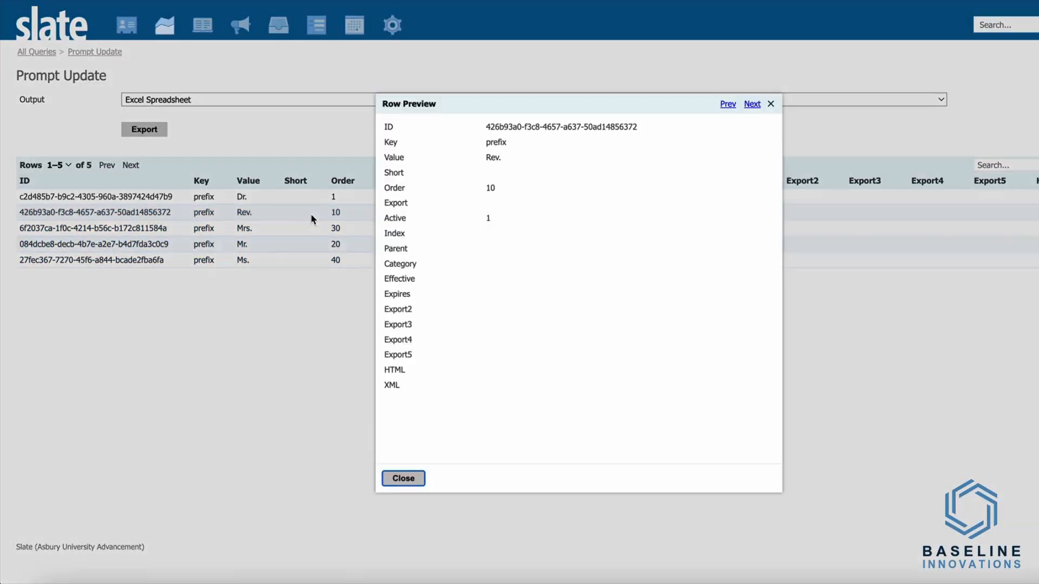
triple_click(540, 129)
key("Escape")
left_click(101, 54)
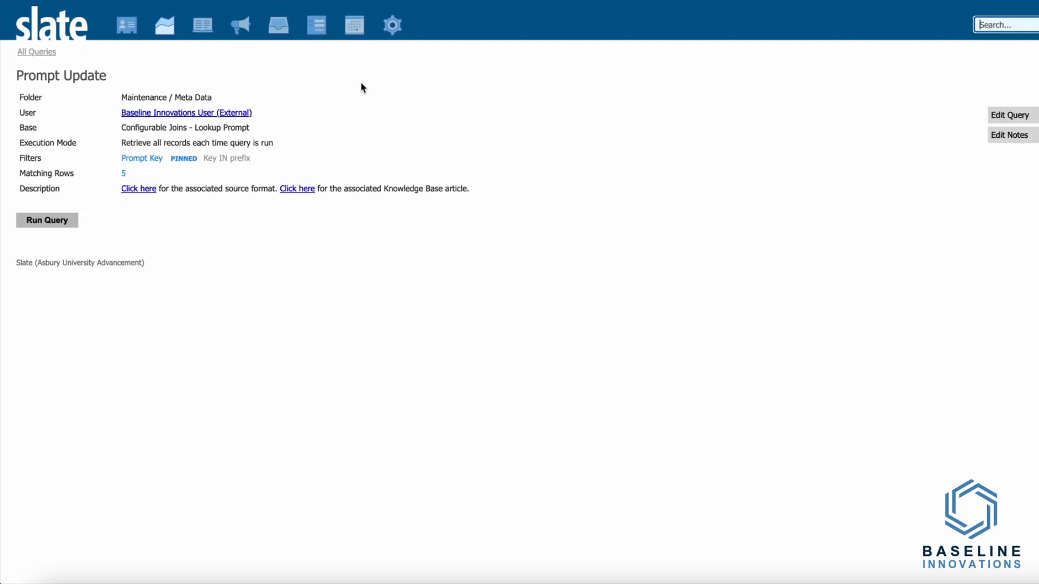
left_click(351, 126)
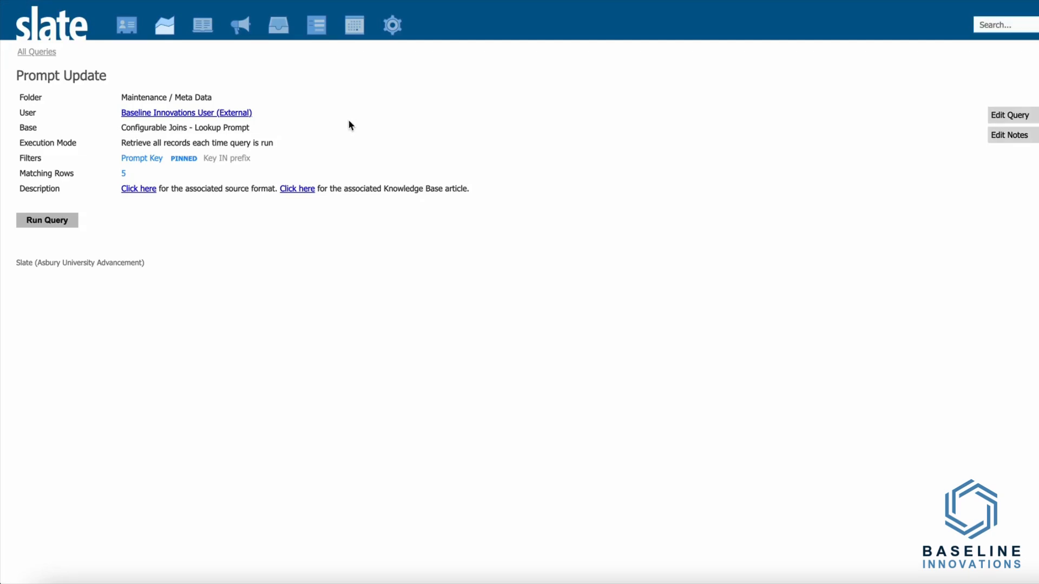